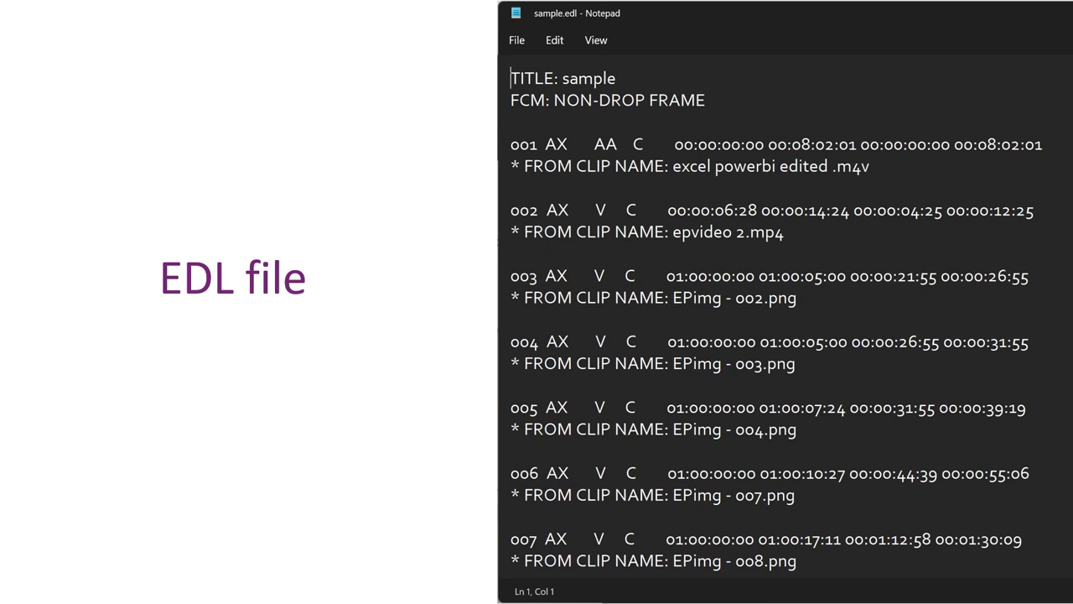
Move from the sample.edl listing in Notepad to the slide showing the desired output table.
key(Right)
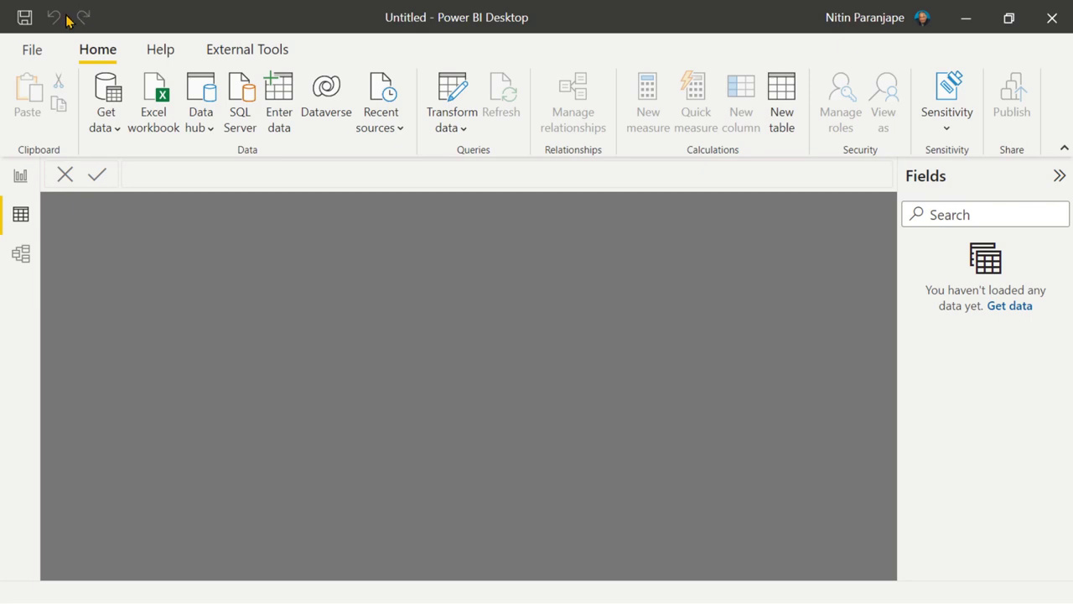
Load sample.edl as a Text/CSV source with All Files (*.*) shown, and choose Extract Table Using Examples.
click(99, 122)
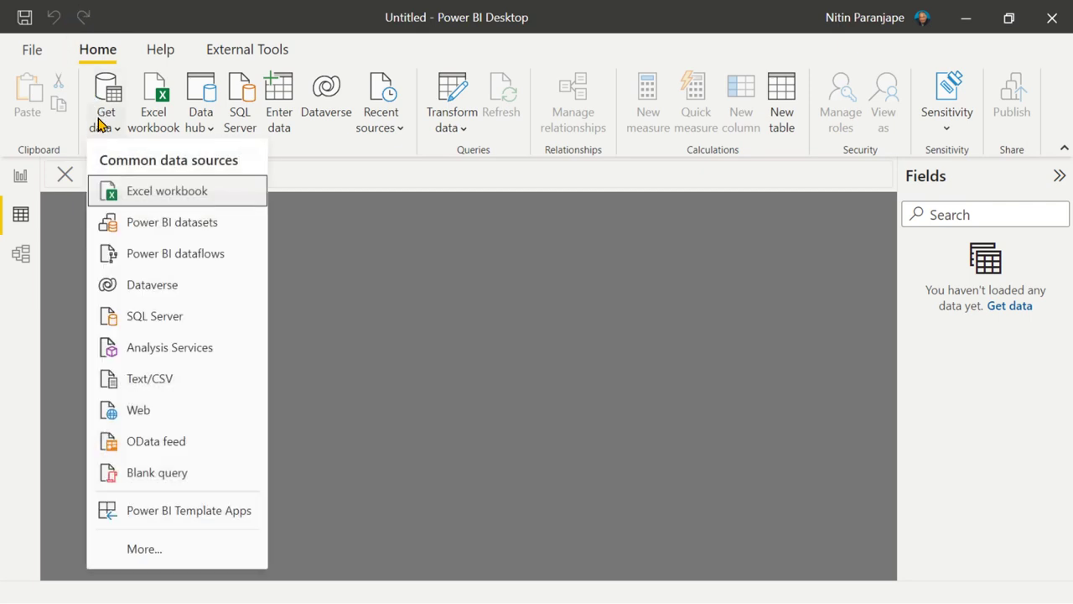
click(149, 374)
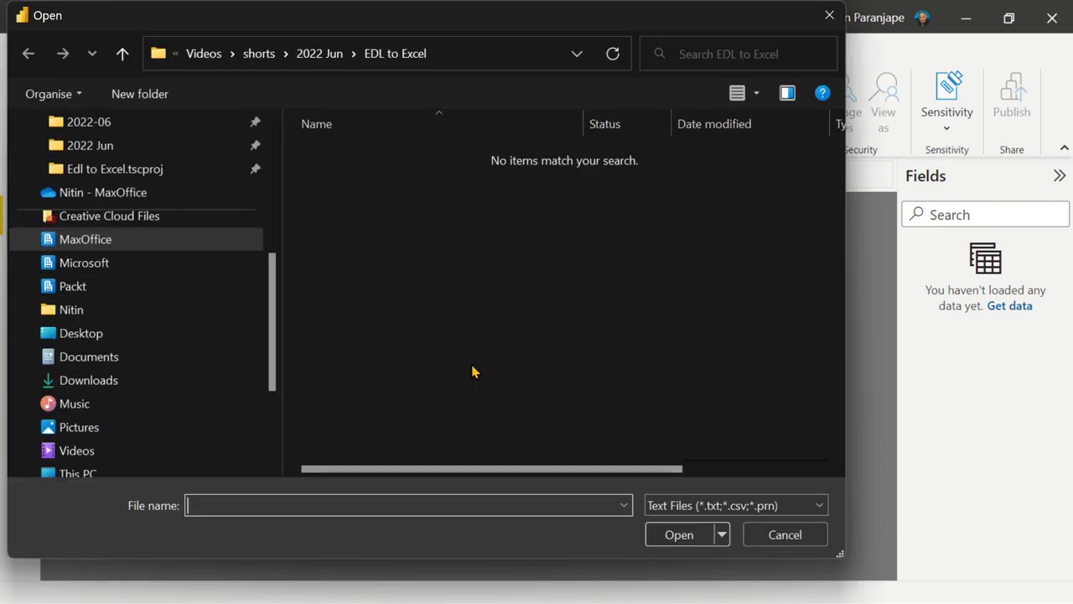
click(712, 505)
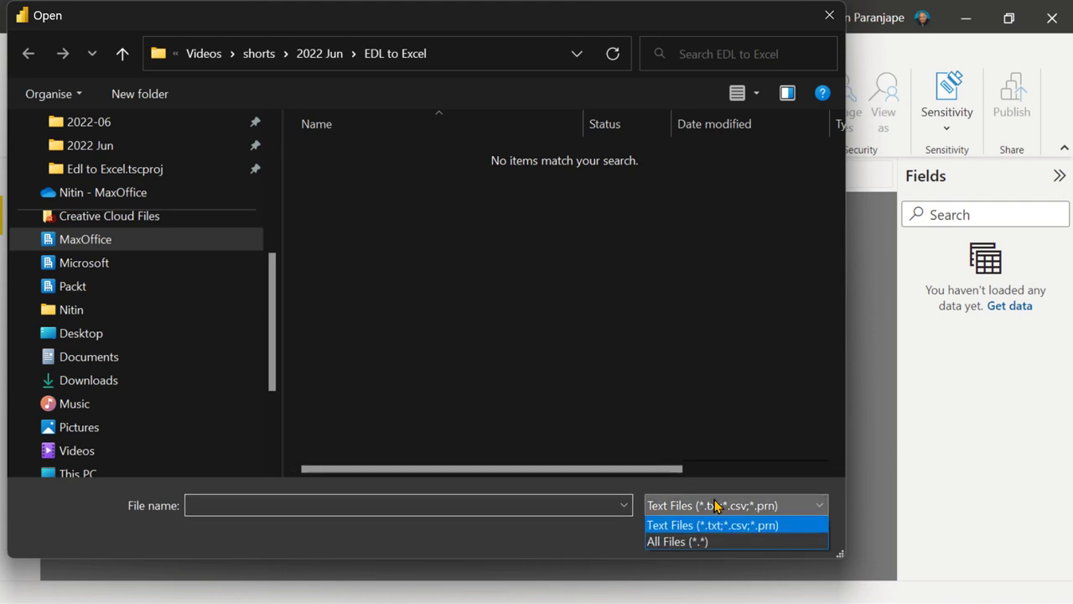
click(678, 542)
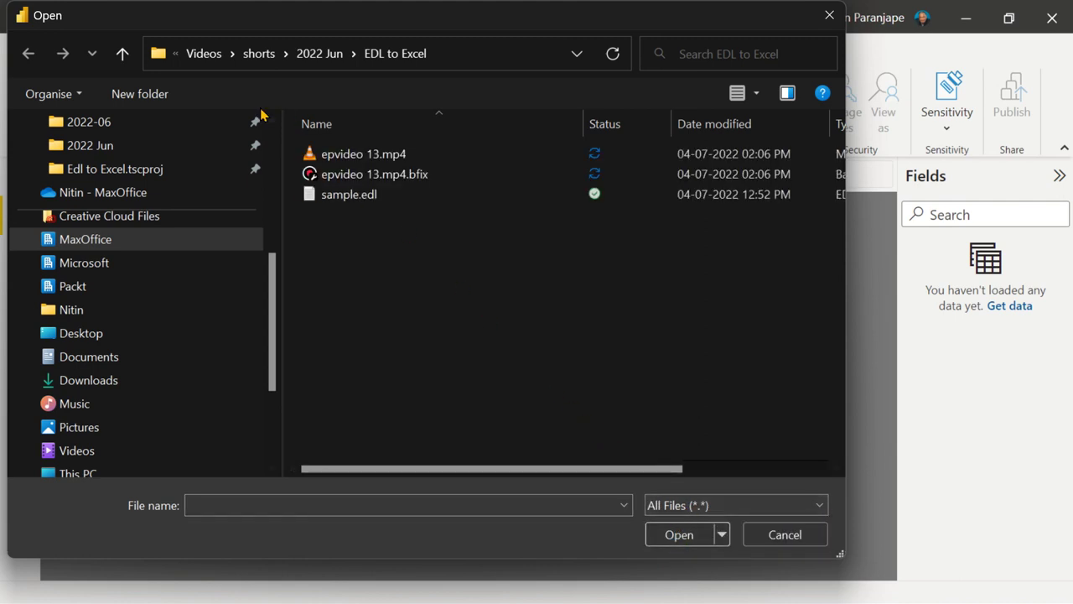
double_click(336, 196)
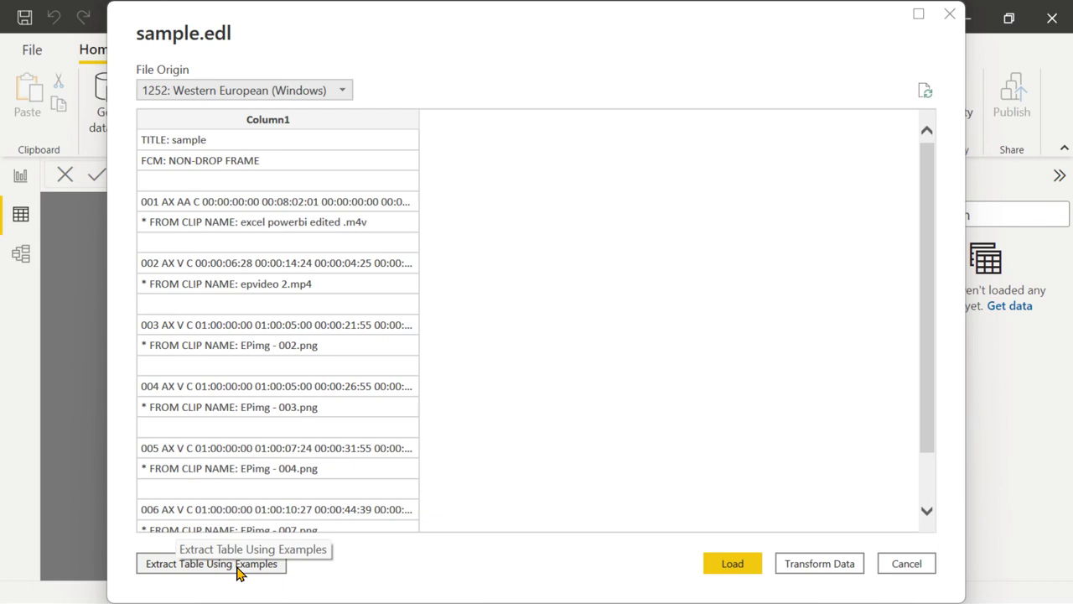
click(238, 567)
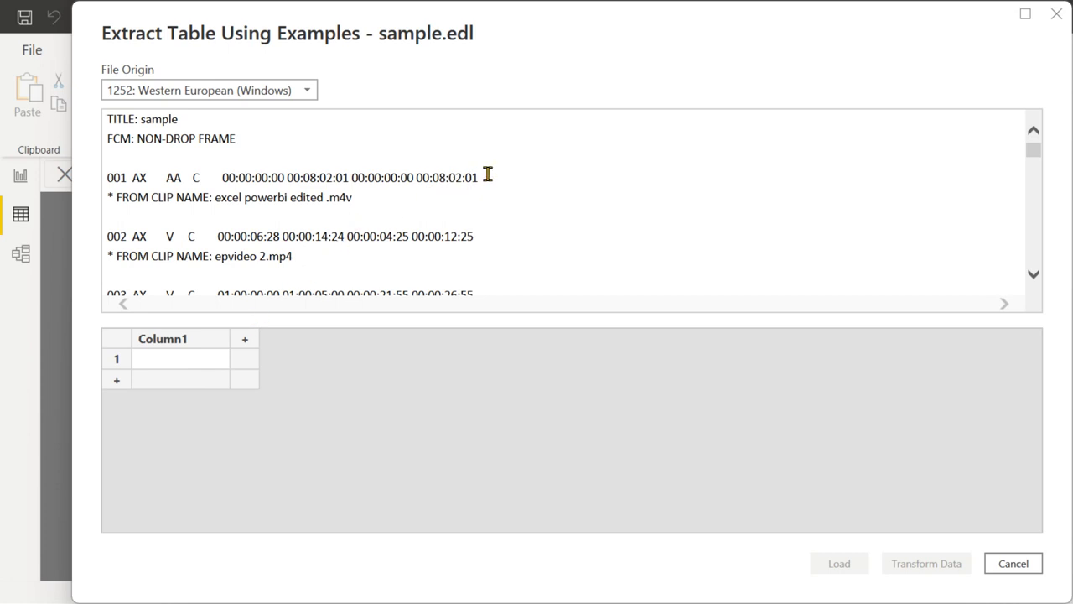
Extract the EDL event lines using 00:08:02:01 as the first-row example, then Transform Data.
drag(476, 178, 96, 189)
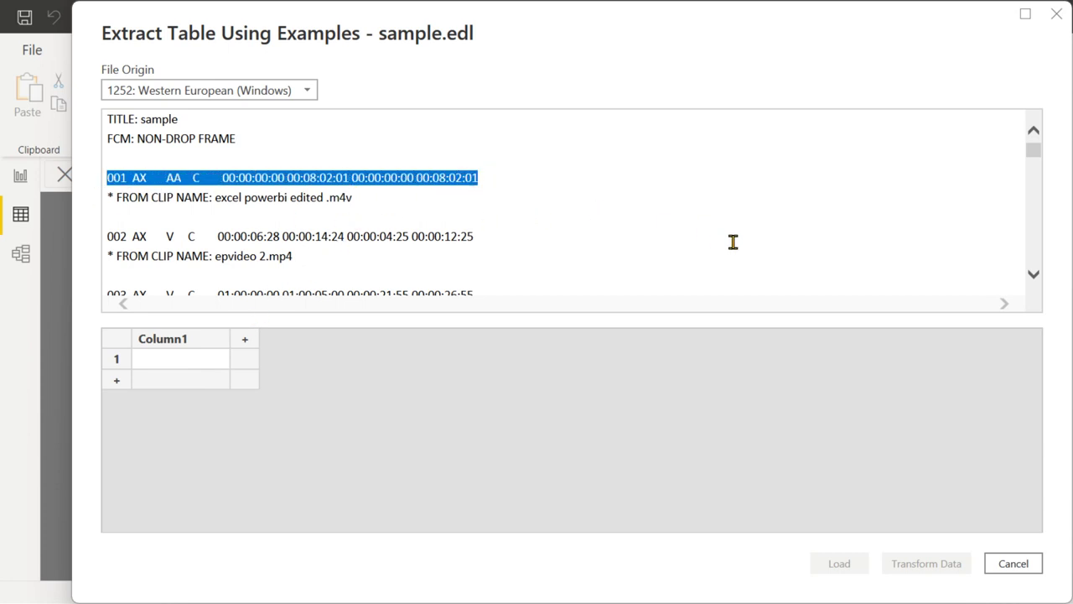
click(163, 370)
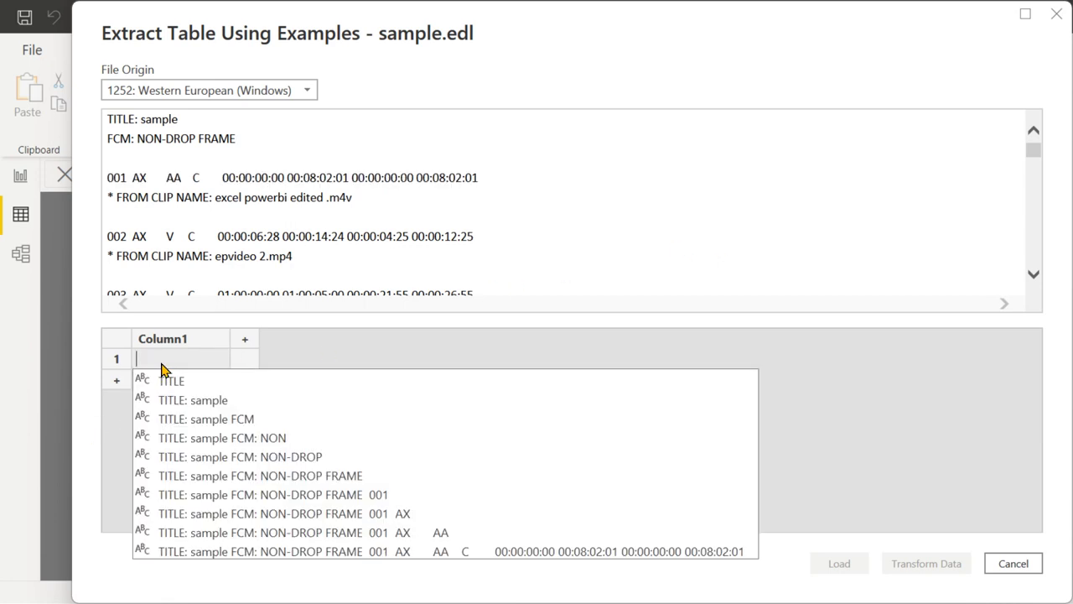
text(00:08:02:01)
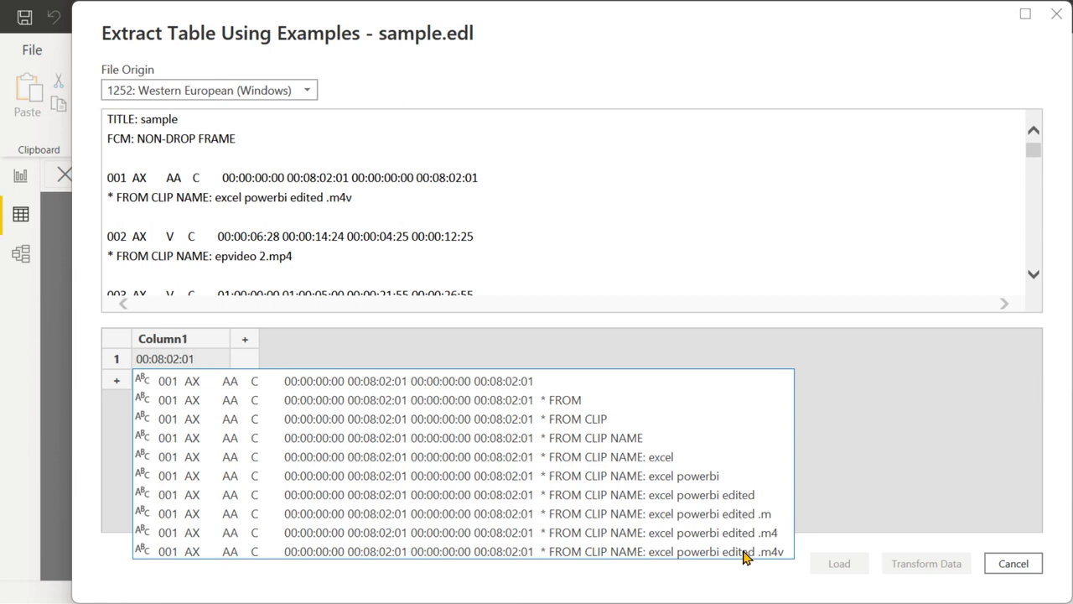
key(Return)
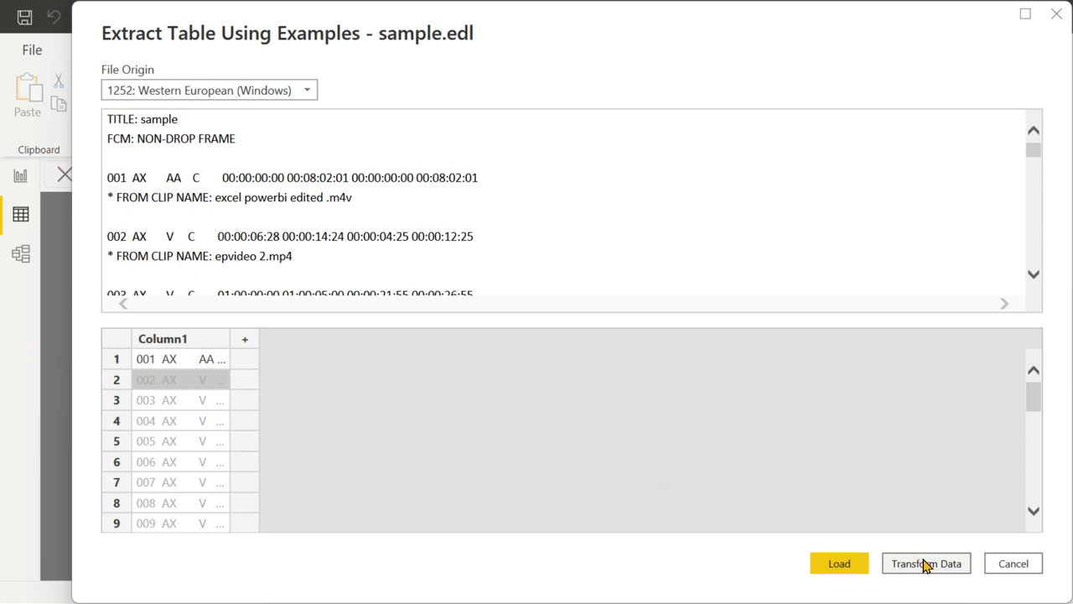
click(926, 563)
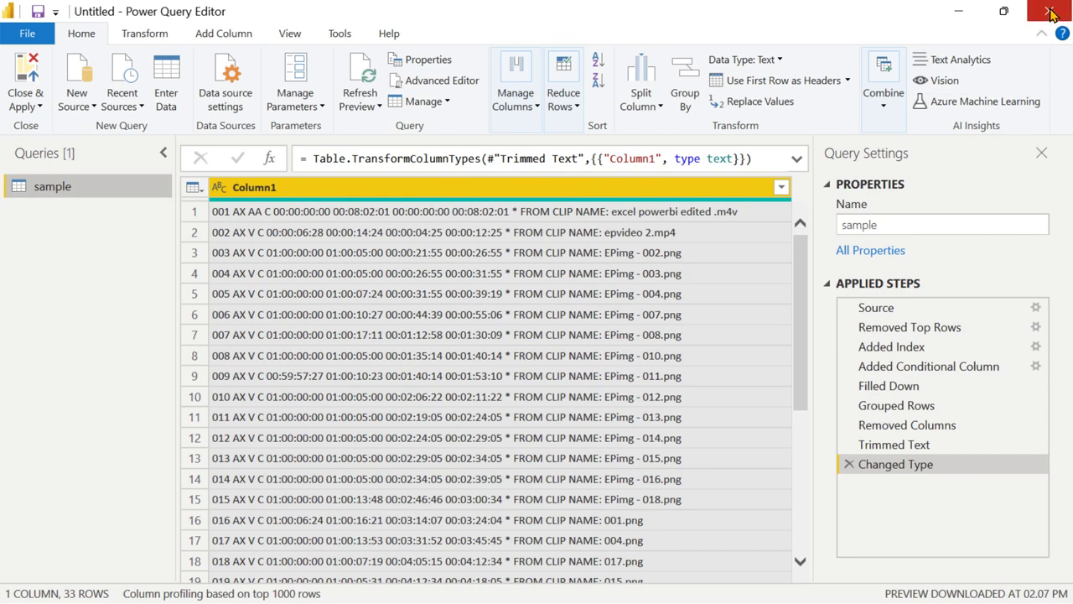
Close Power Query Editor without applying, and discard the pending changes to the sample query.
click(13, 109)
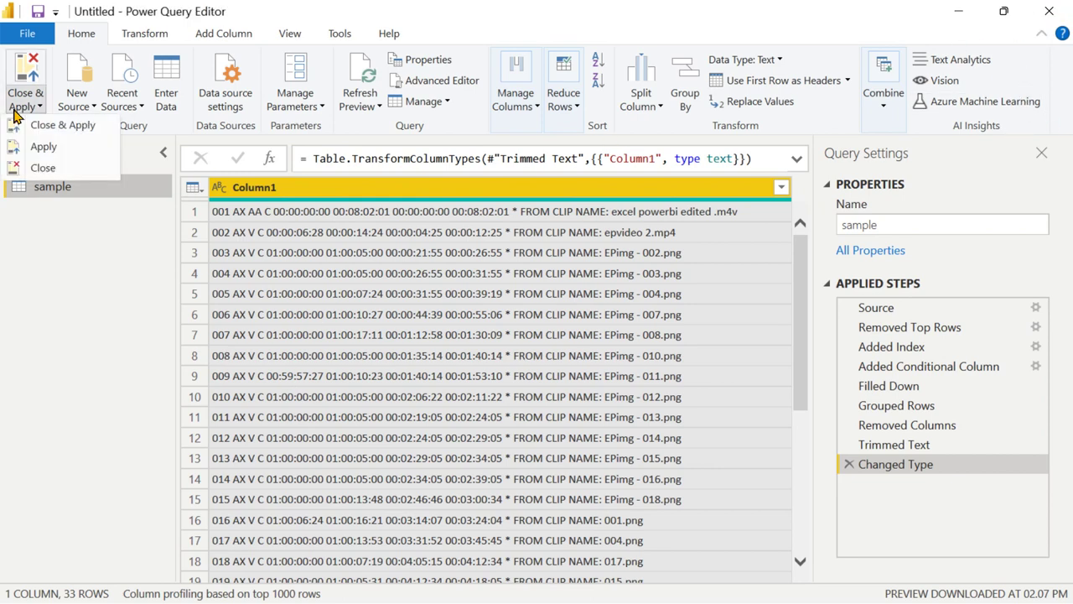
click(42, 169)
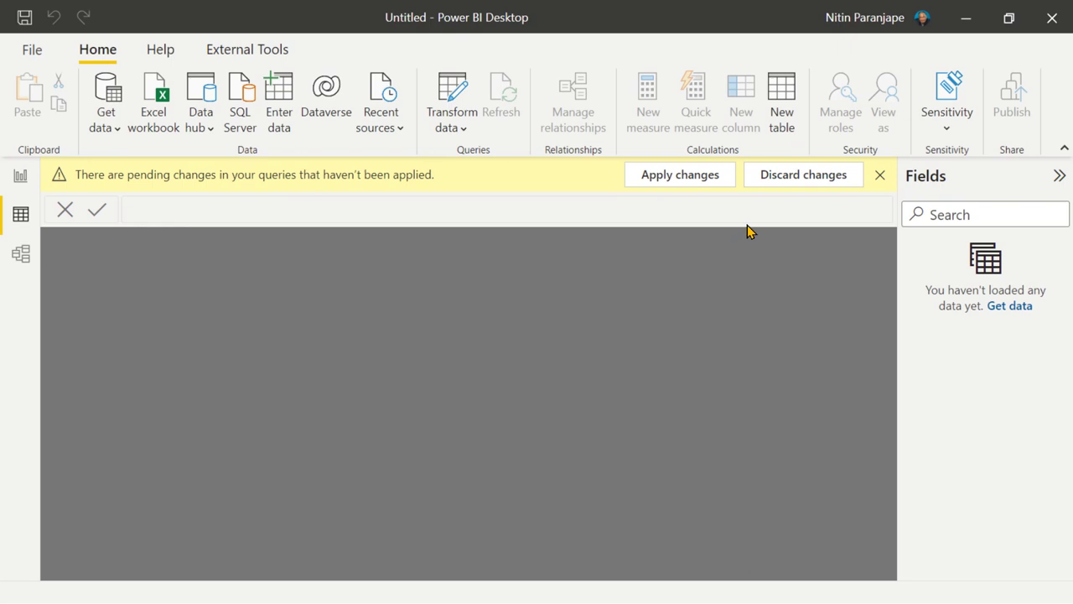
click(802, 181)
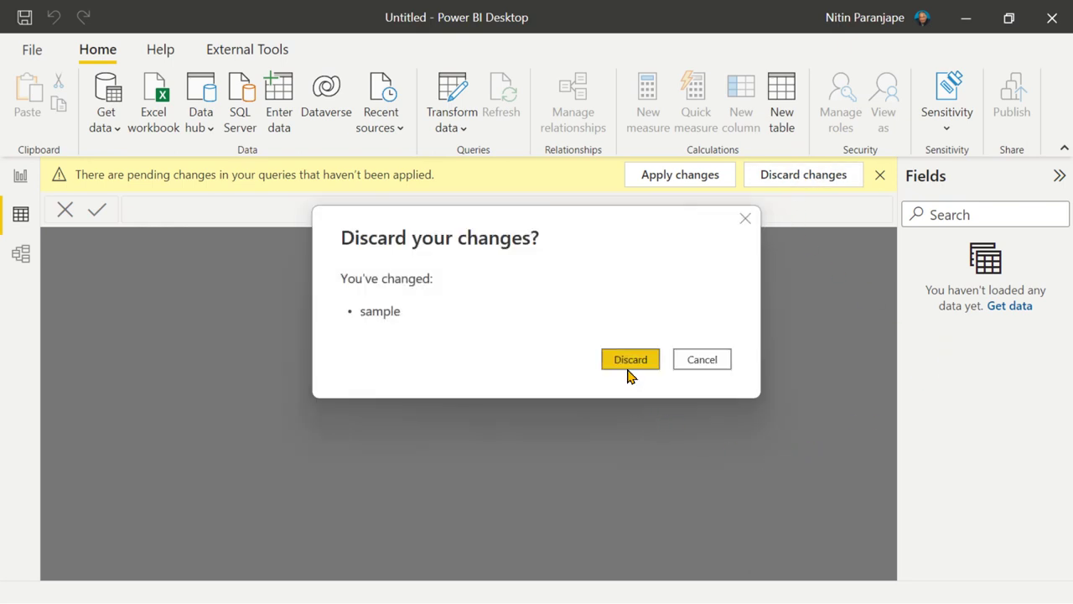
click(630, 366)
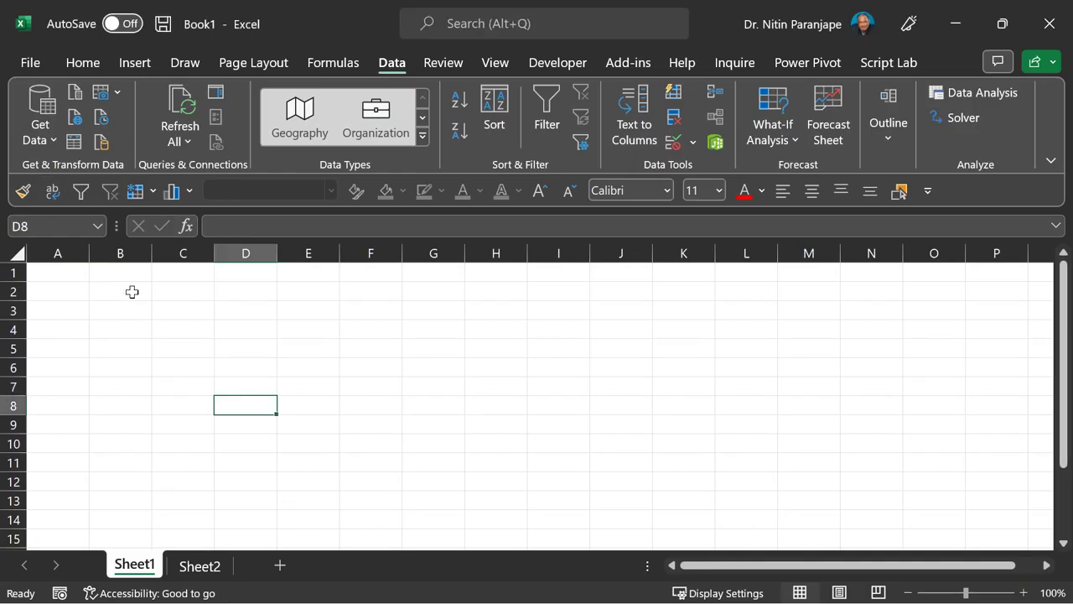
From cell B2, import sample.edl via From Text/CSV with All Files (*.*) shown, then Transform Data.
click(139, 287)
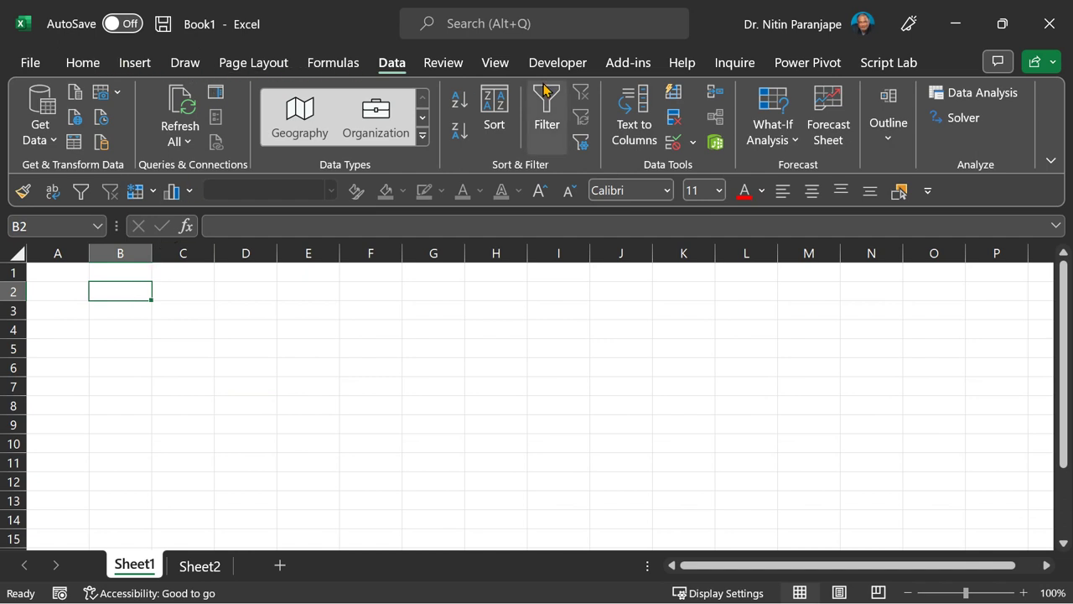
click(46, 137)
mouse_move(67, 178)
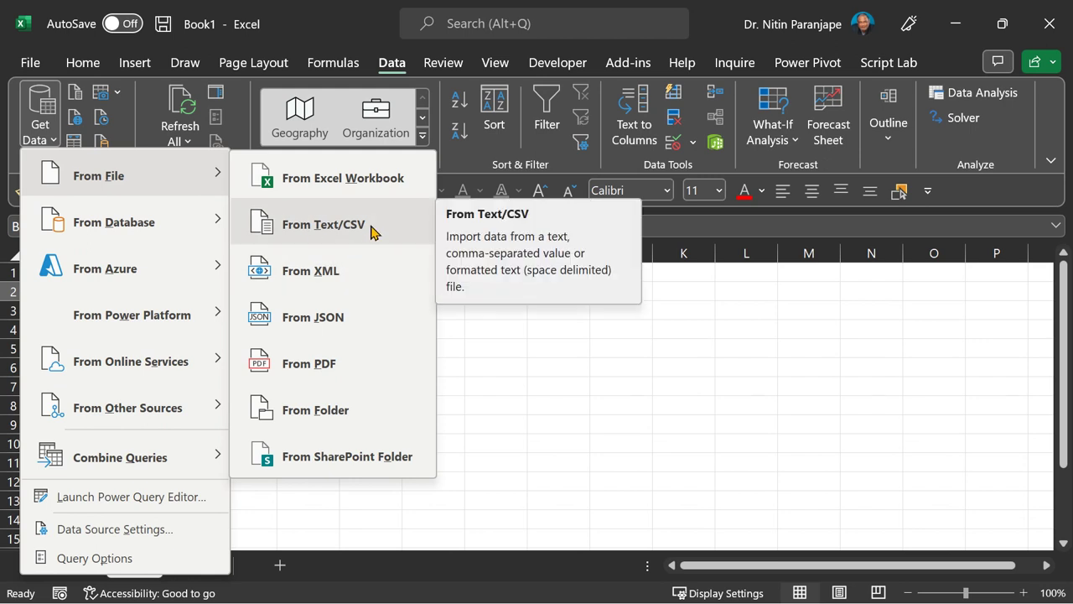
click(546, 408)
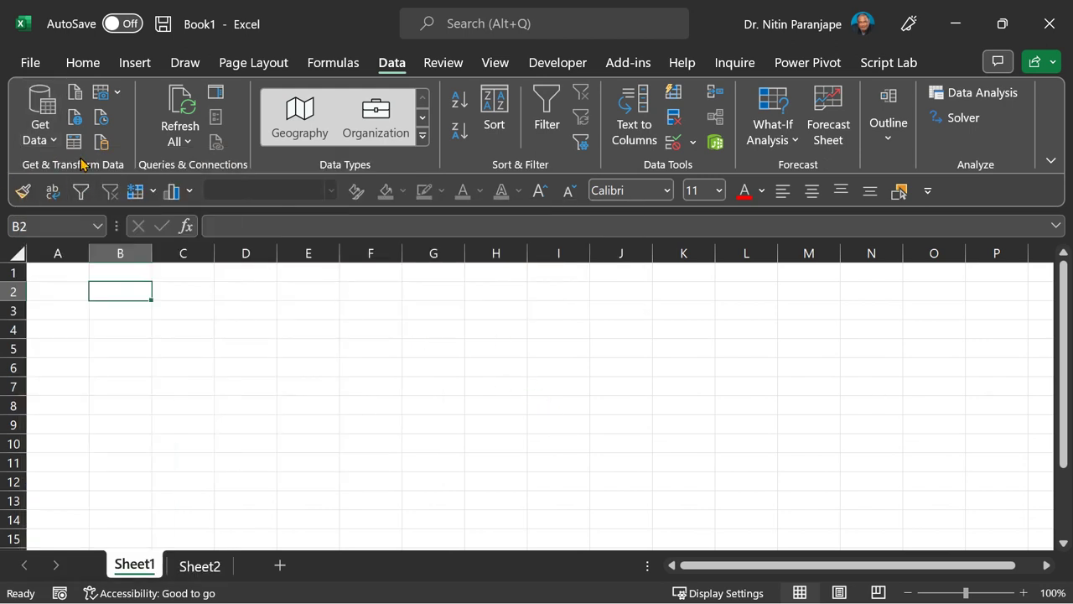
click(40, 133)
mouse_move(75, 185)
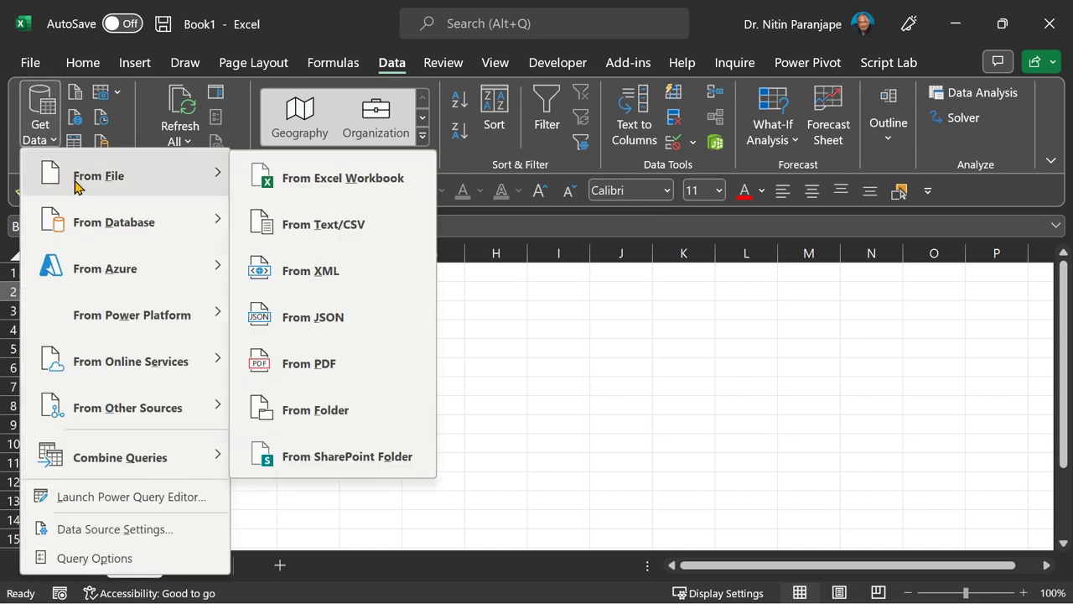
click(310, 228)
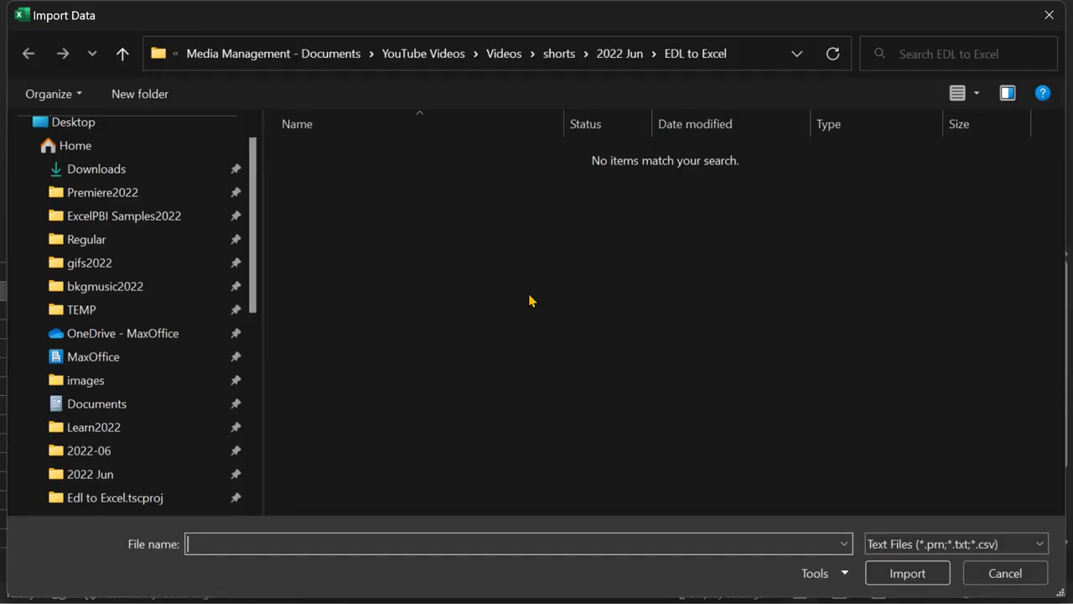
click(927, 545)
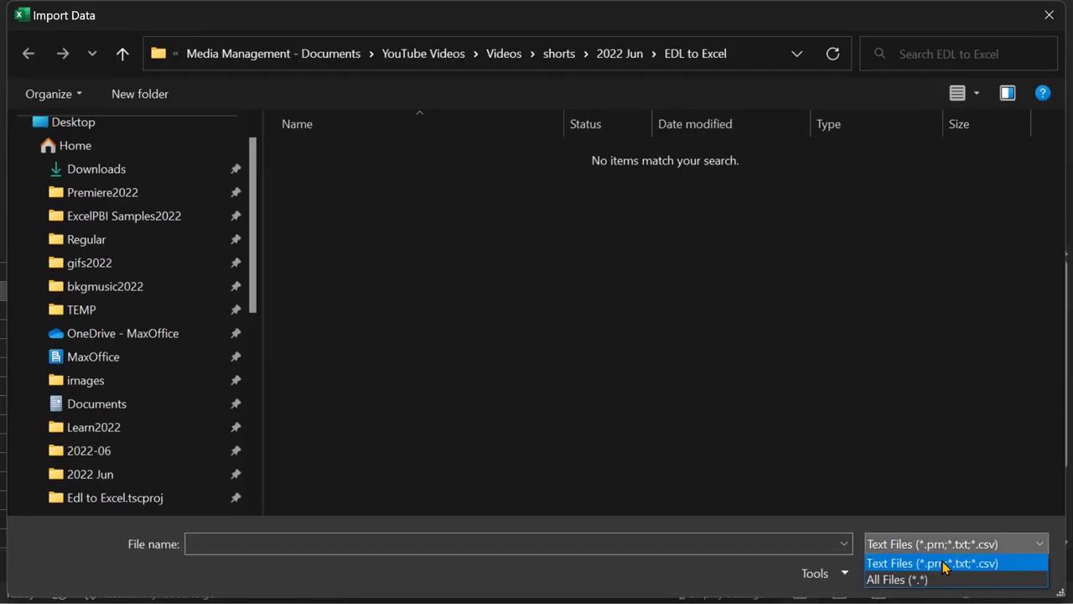
click(897, 577)
double_click(306, 197)
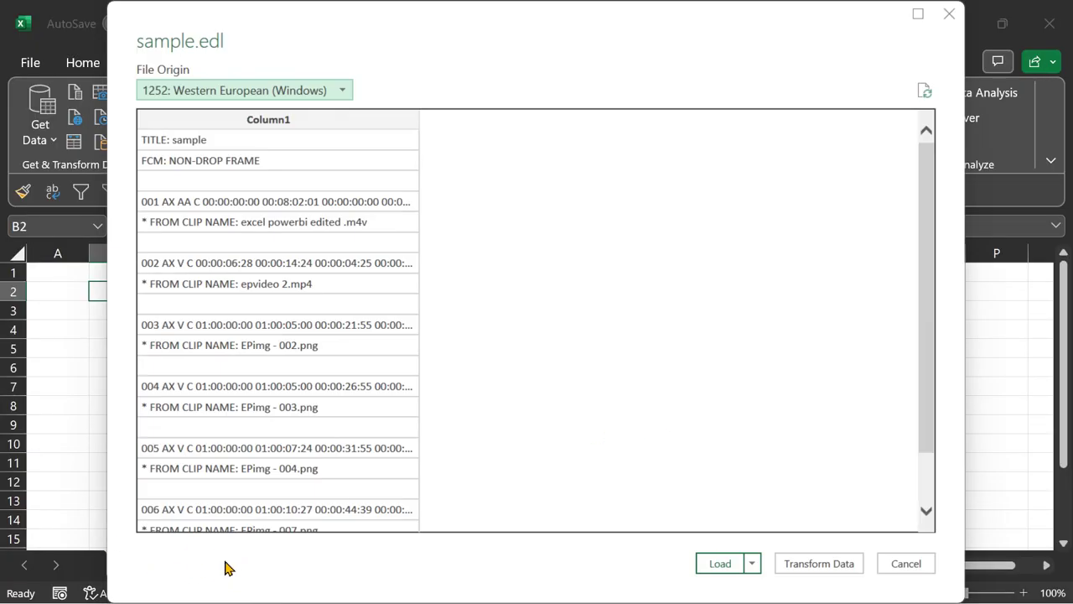
click(820, 564)
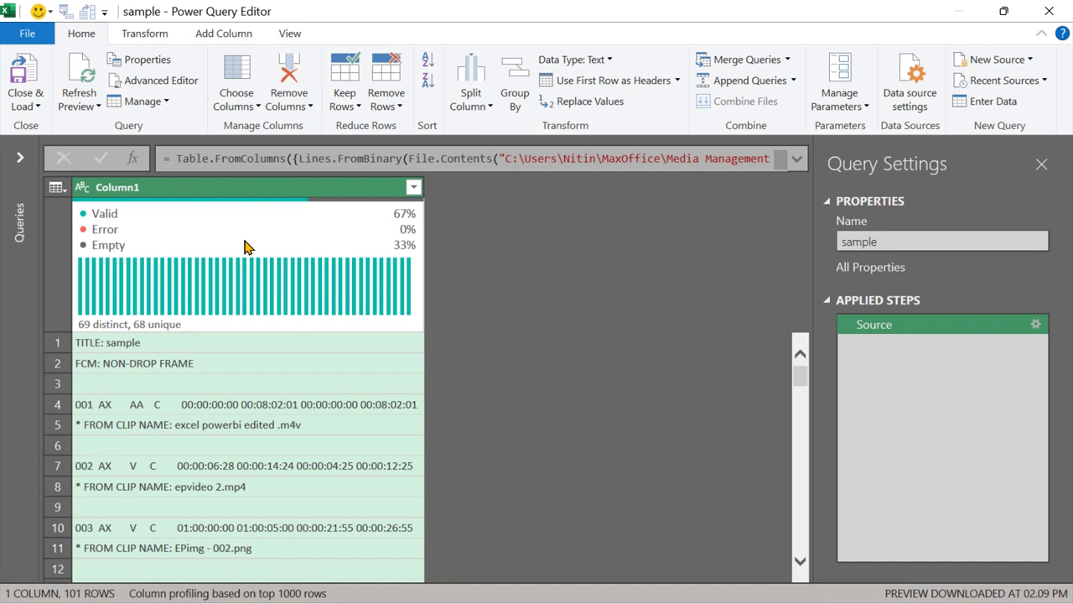
Turn off the column profile, value distribution and column quality previews.
click(289, 34)
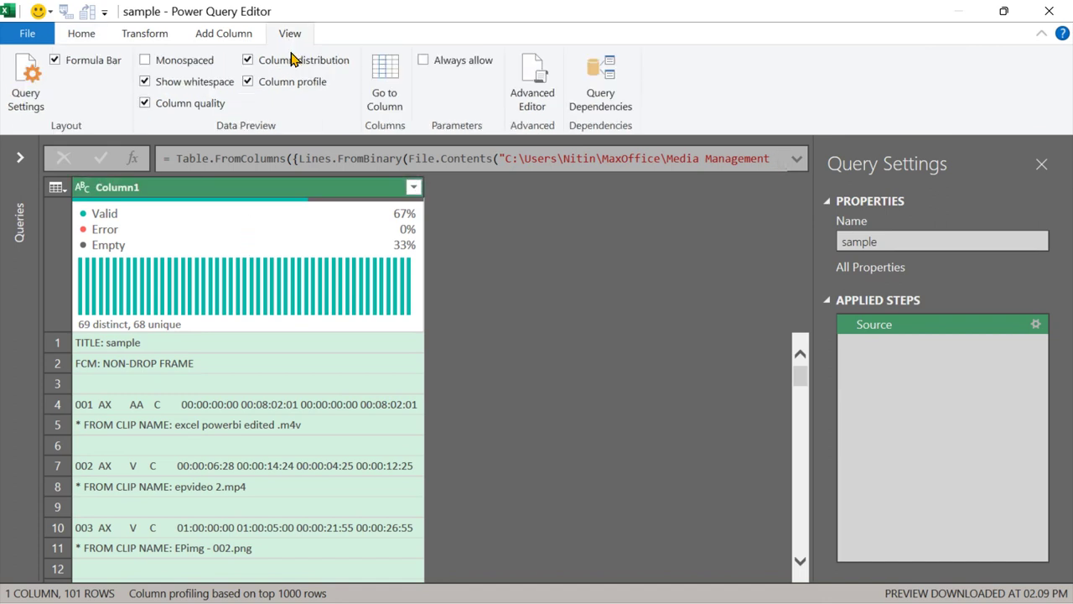
click(249, 81)
click(248, 61)
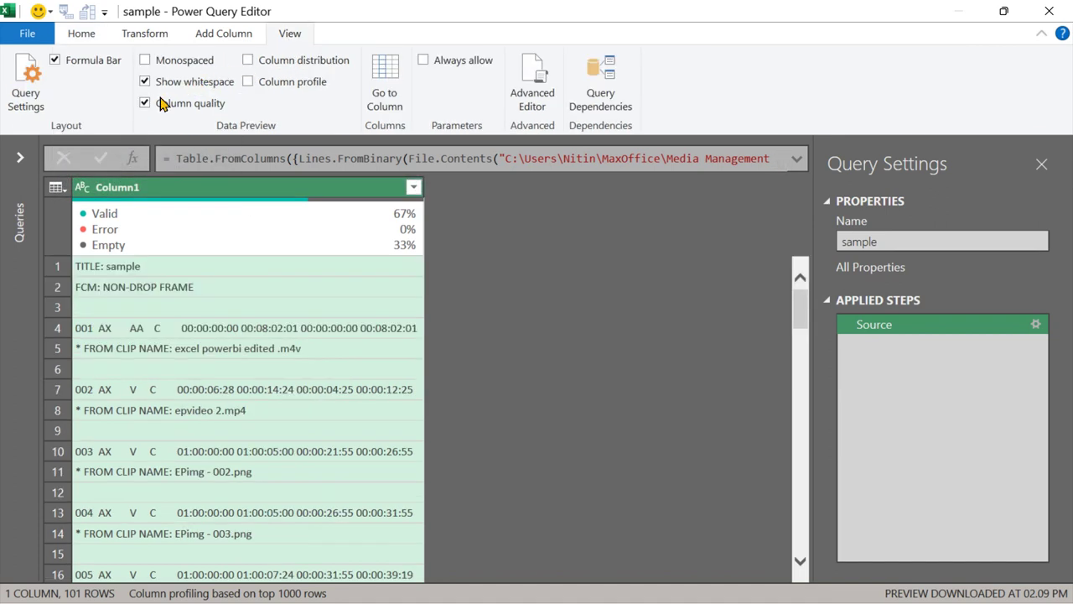
click(145, 104)
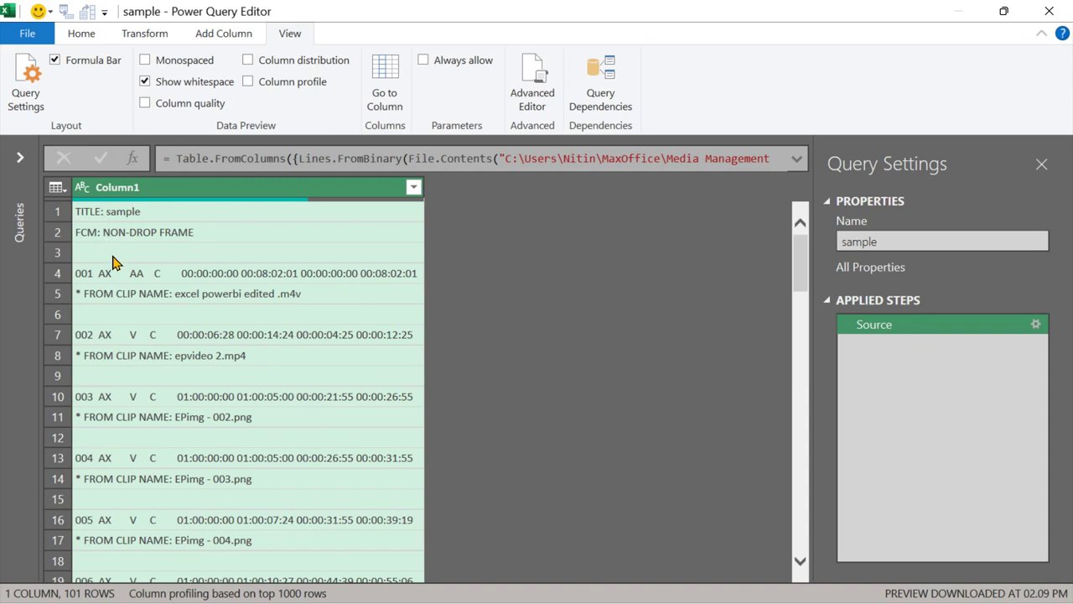
Remove the top 3 rows so the query begins at the 001 event line.
click(75, 36)
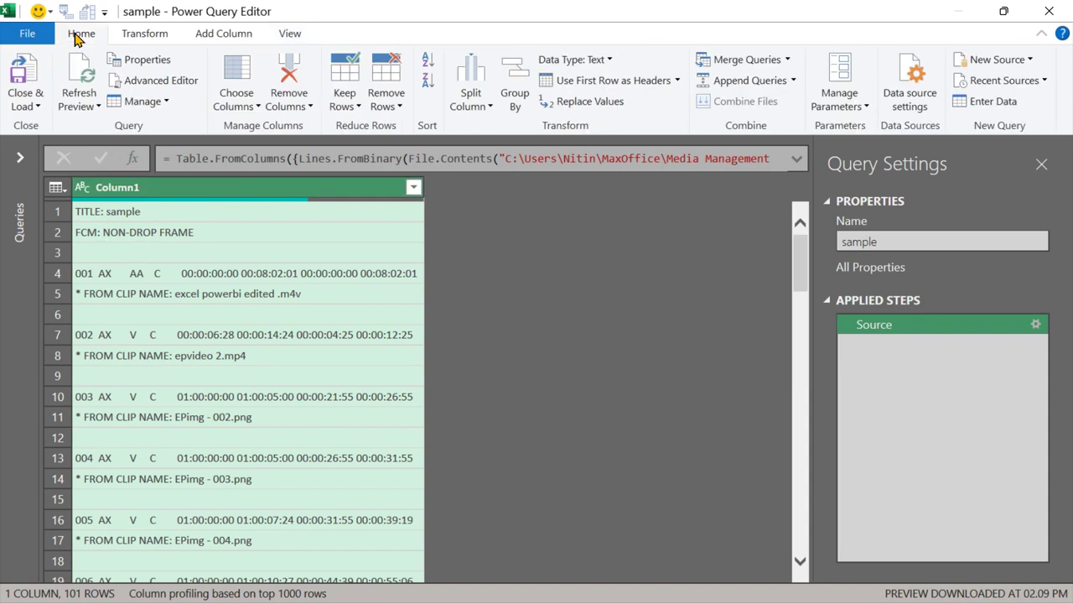
click(400, 107)
click(369, 127)
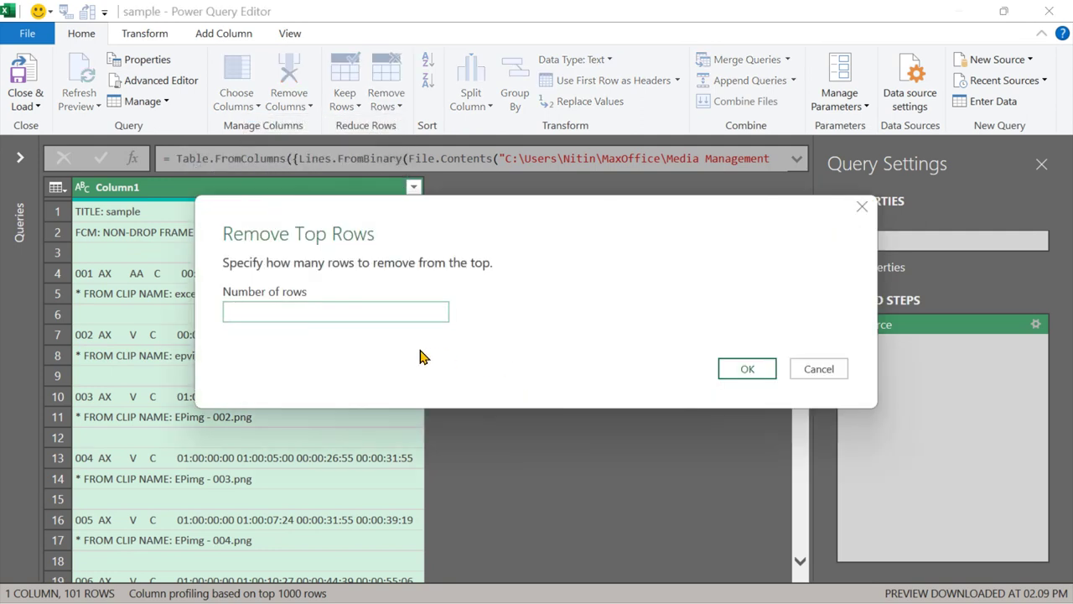
text(3)
click(749, 369)
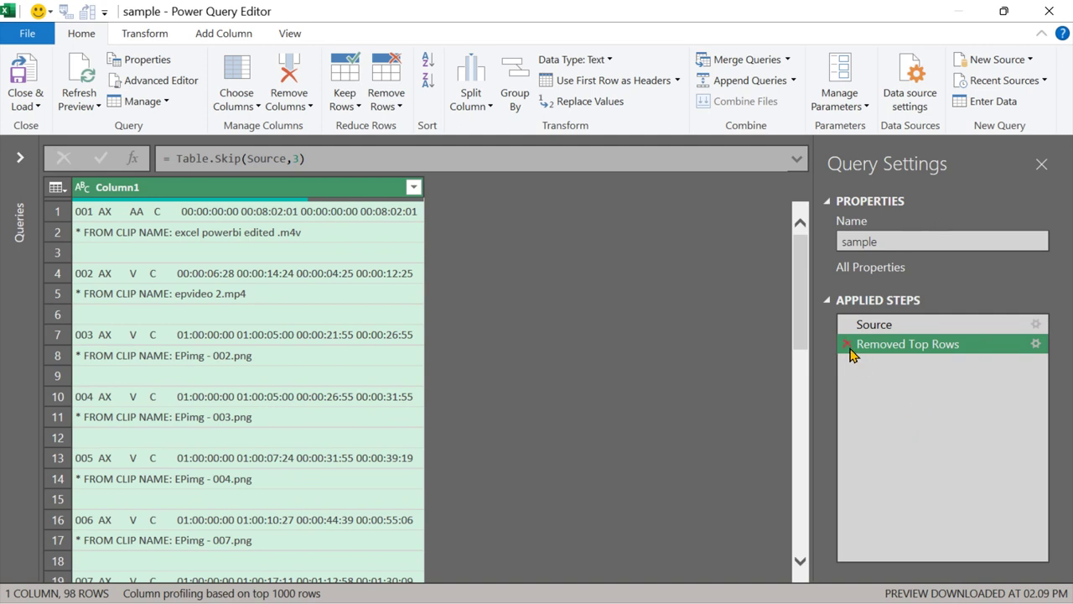
click(130, 248)
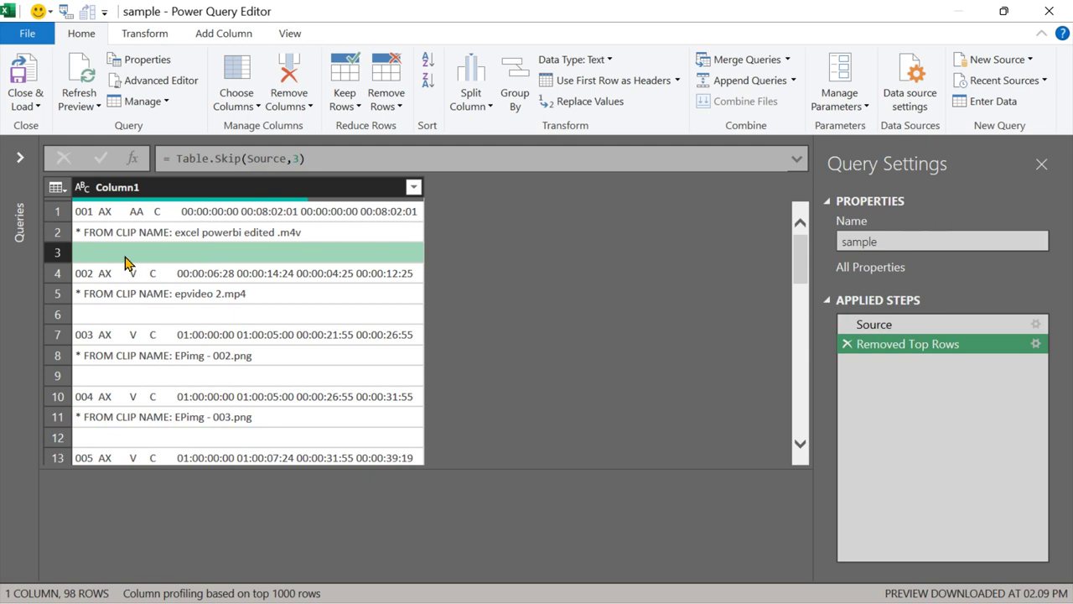
Filter Column1 with Does Not Equal blank, leaving 66 event and clip-name rows.
right_click(156, 263)
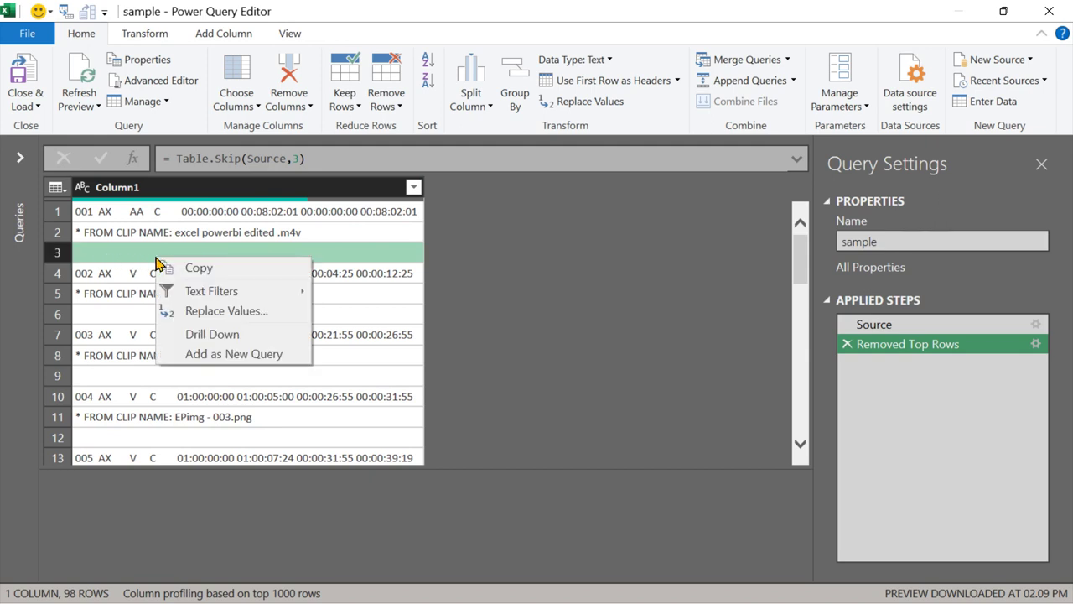
mouse_move(259, 293)
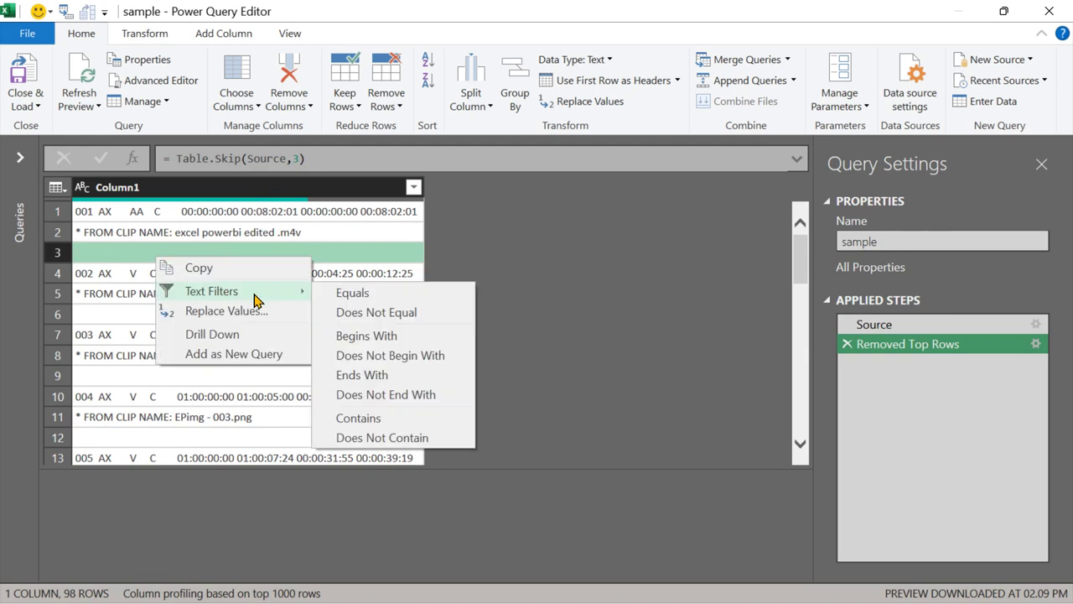
click(350, 322)
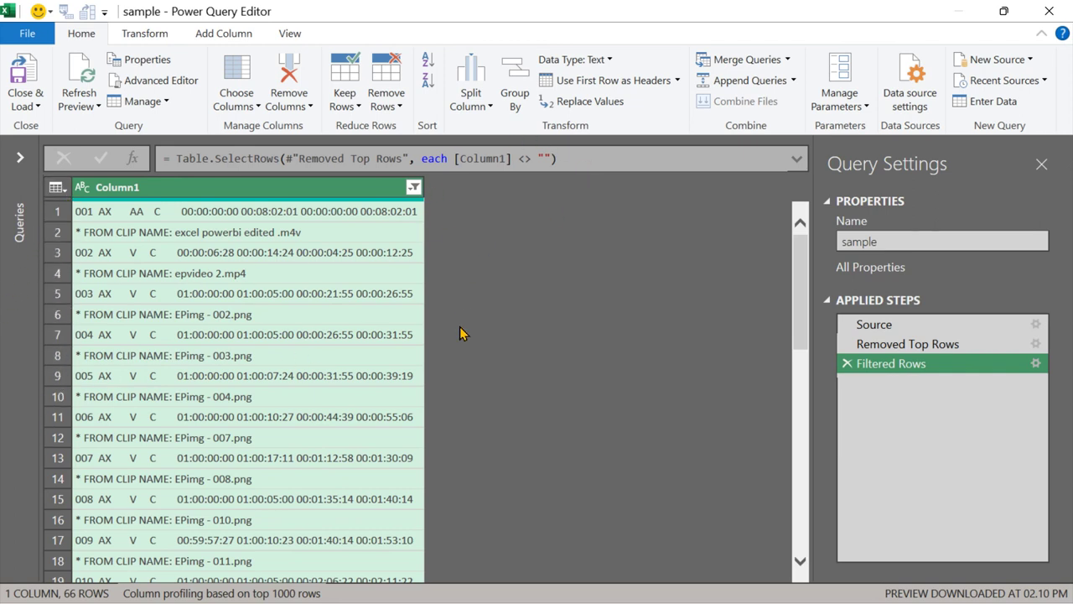
Add an Index column numbering the 66 rows from 1.
click(224, 34)
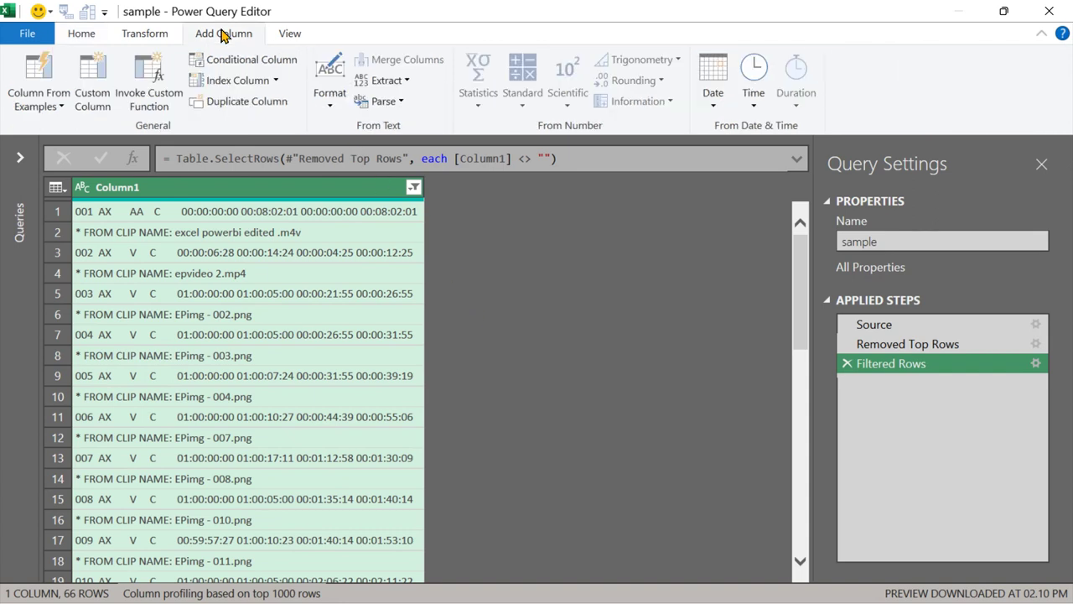
click(278, 83)
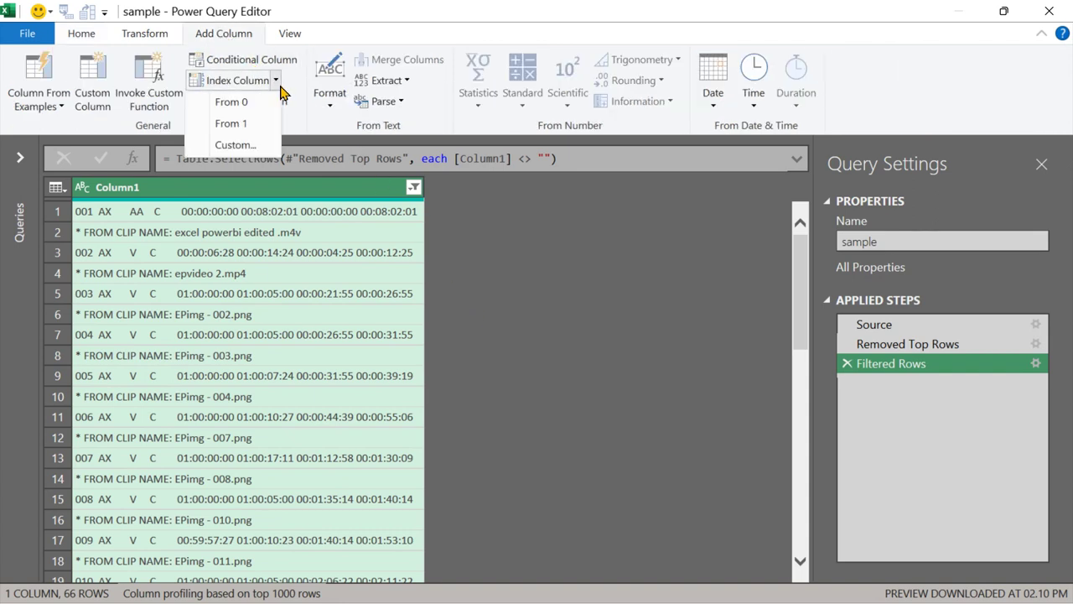
click(243, 125)
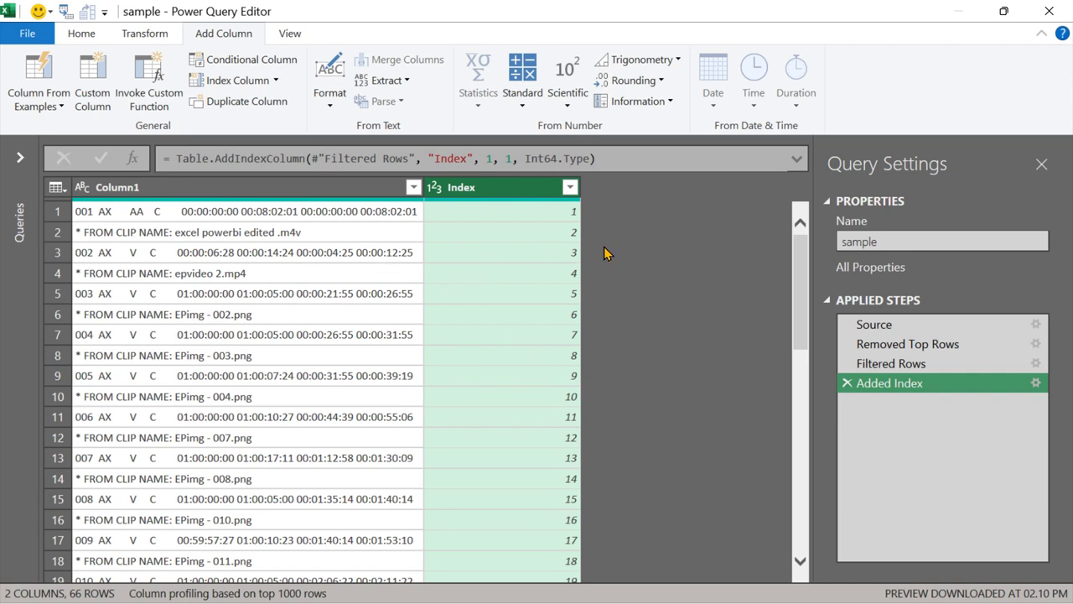
Create a custom column named Newindex with the formula Number.Mod([Index],2).
click(88, 103)
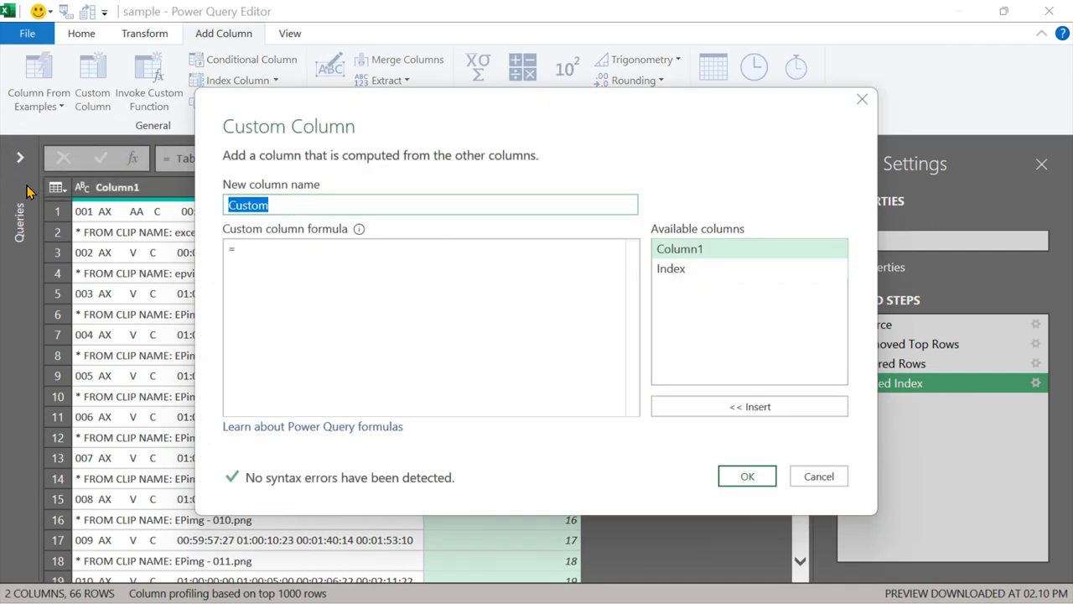
text(Newinde)
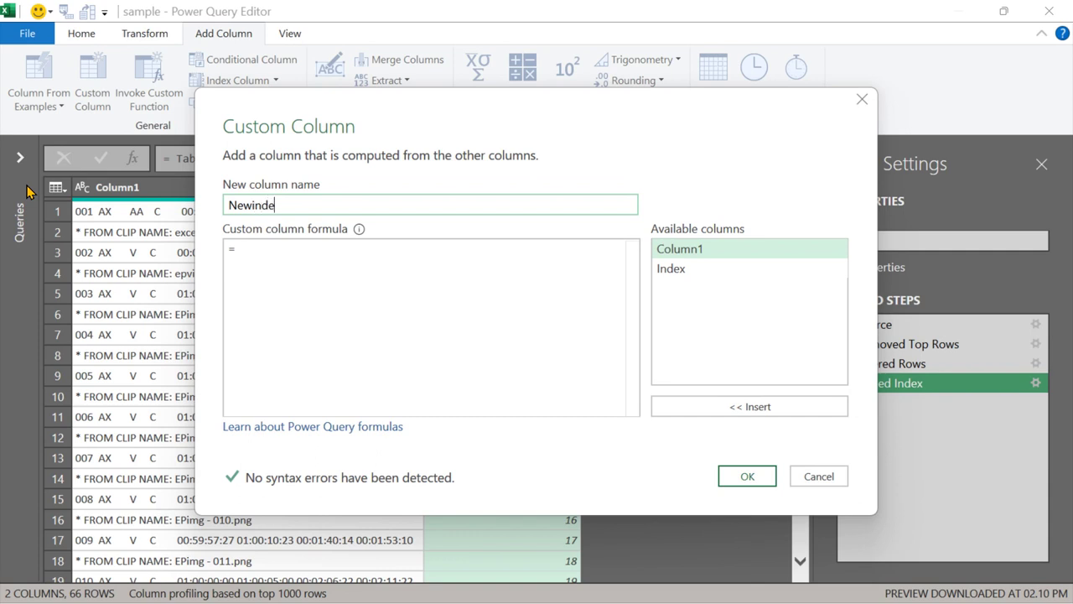
text(x)
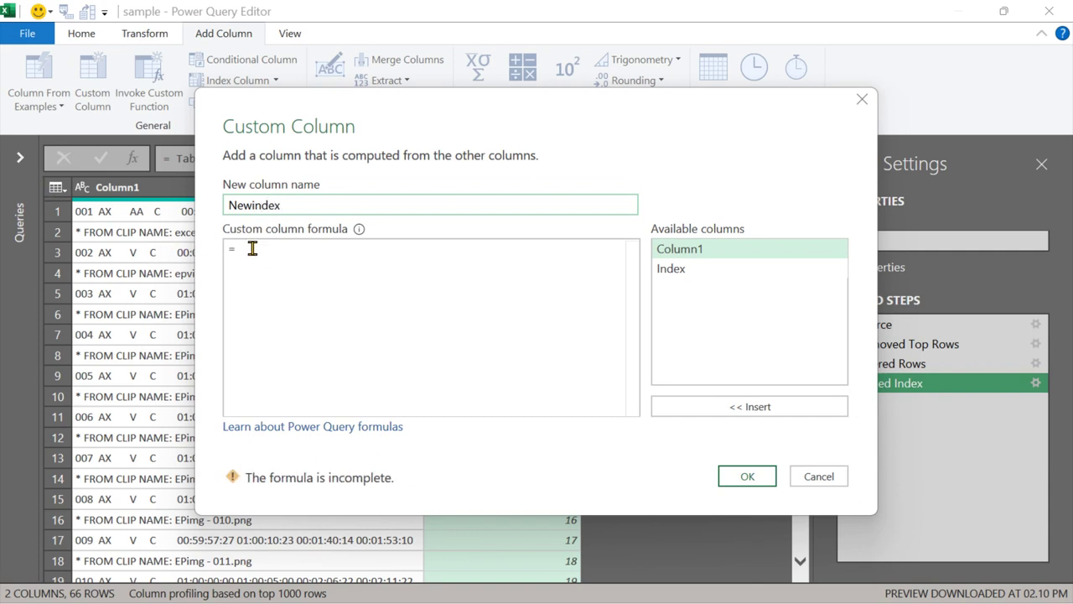
click(252, 248)
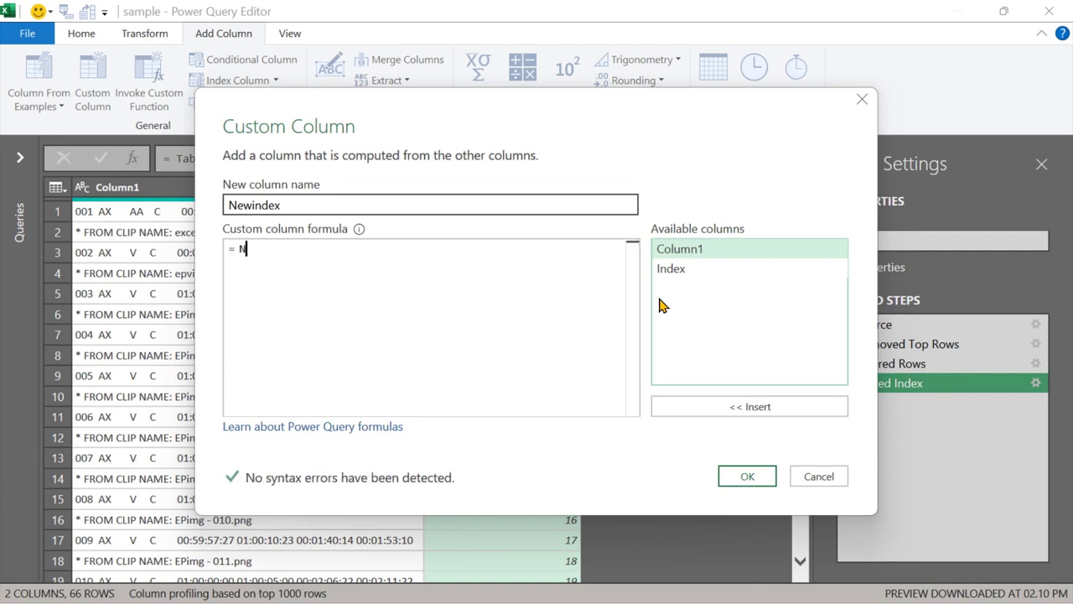
text(umb)
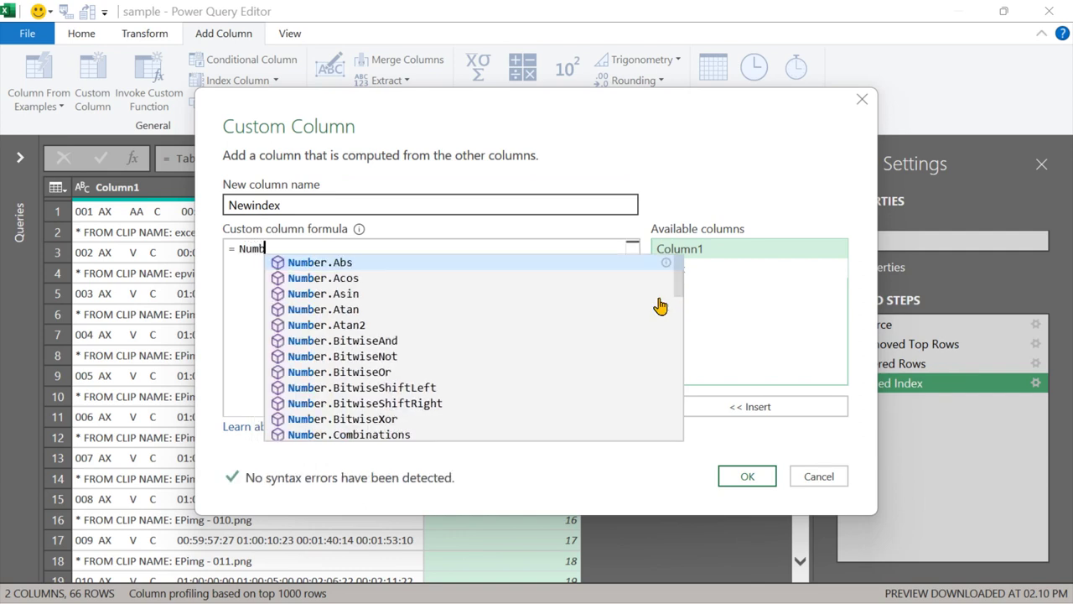
text(er.)
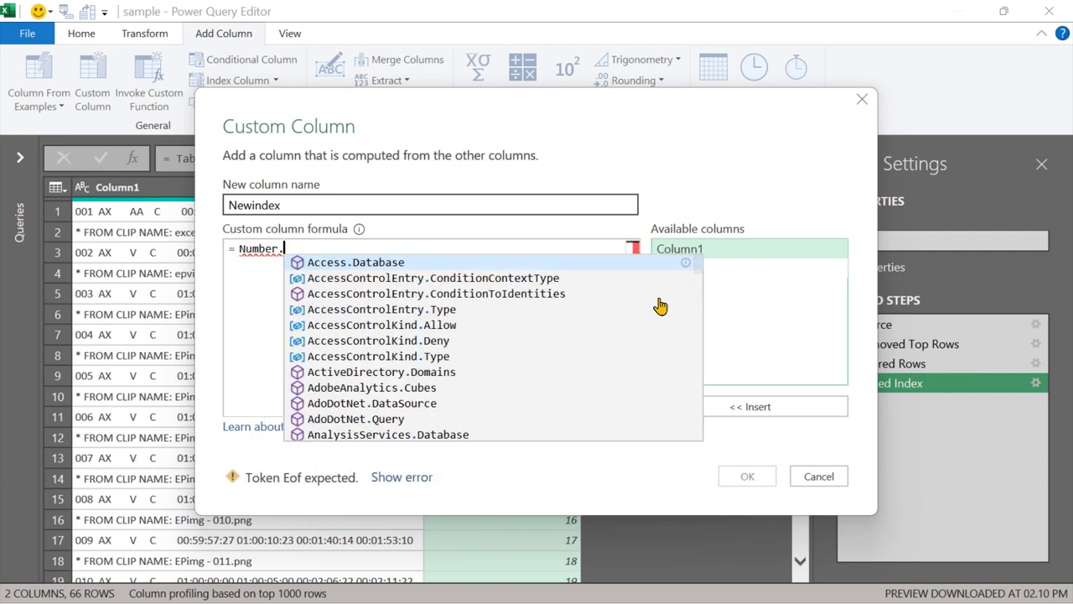
key(BackSpace)
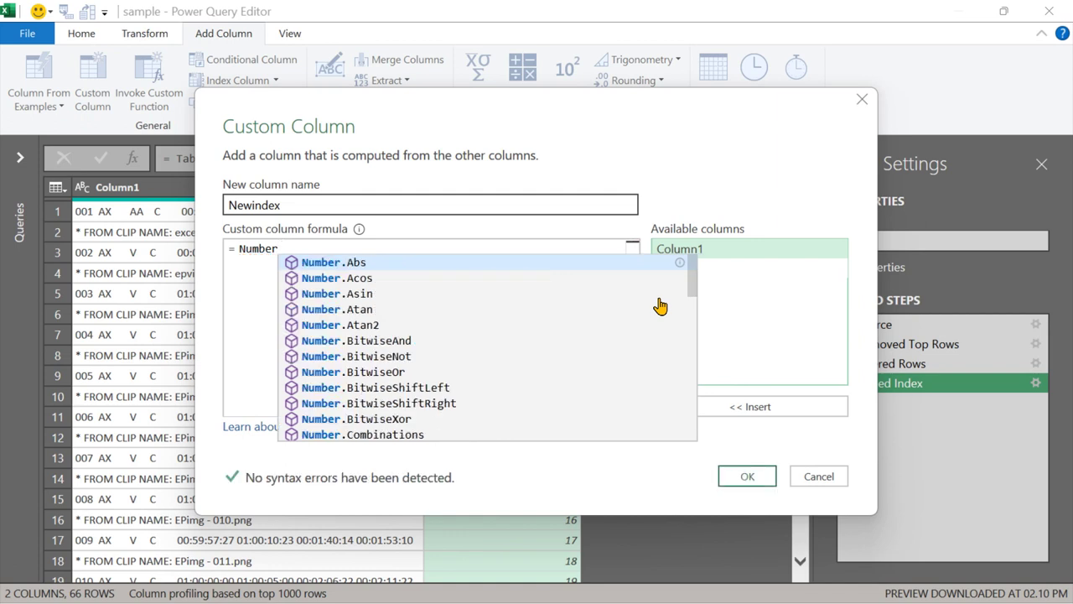
scroll(451, 411, down, 2)
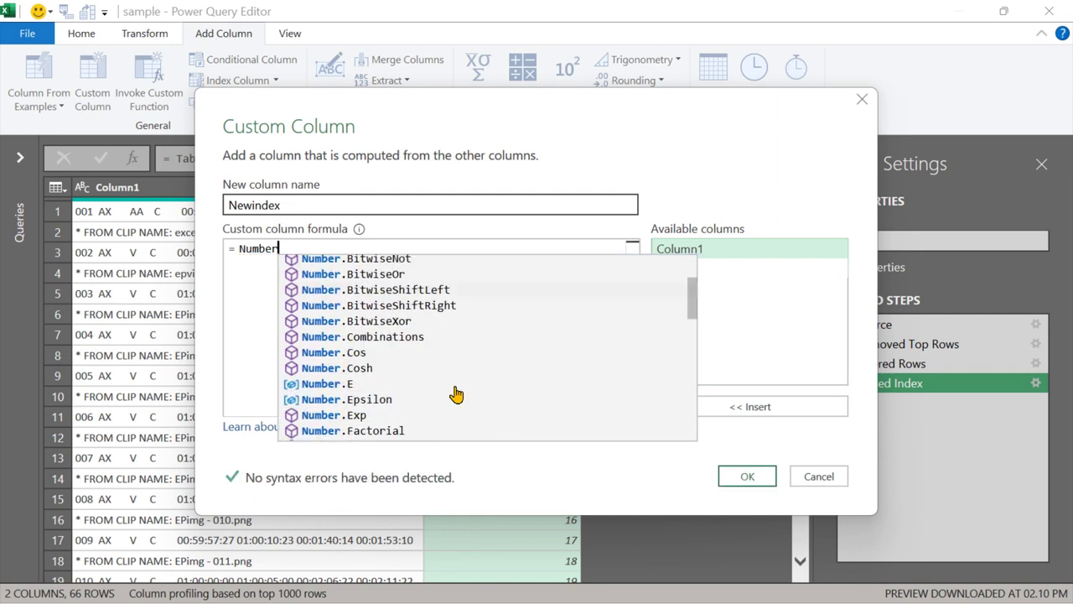
scroll(456, 394, down, 5)
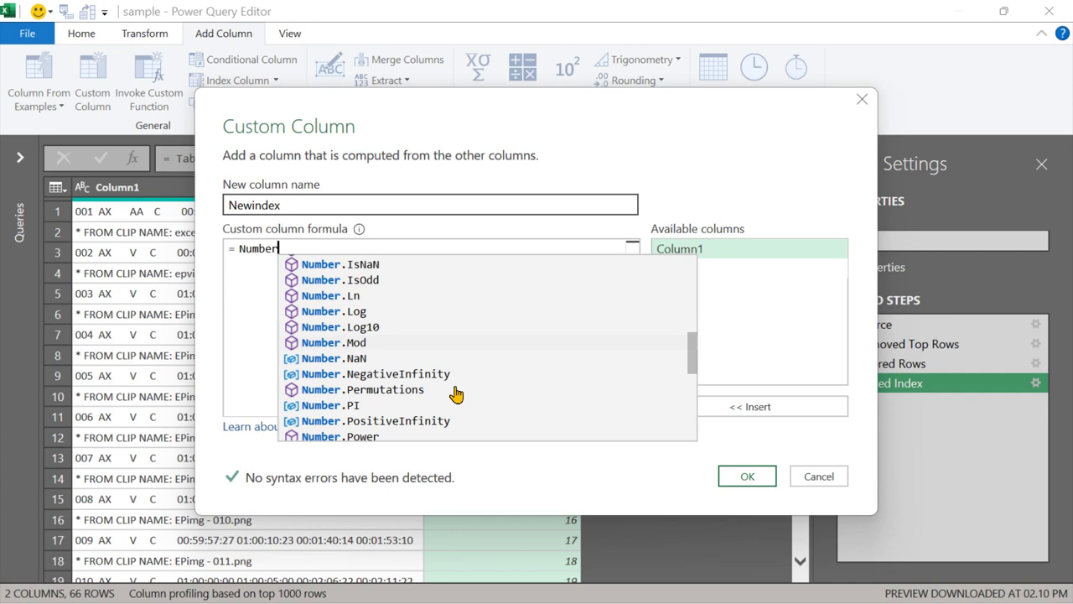
click(374, 344)
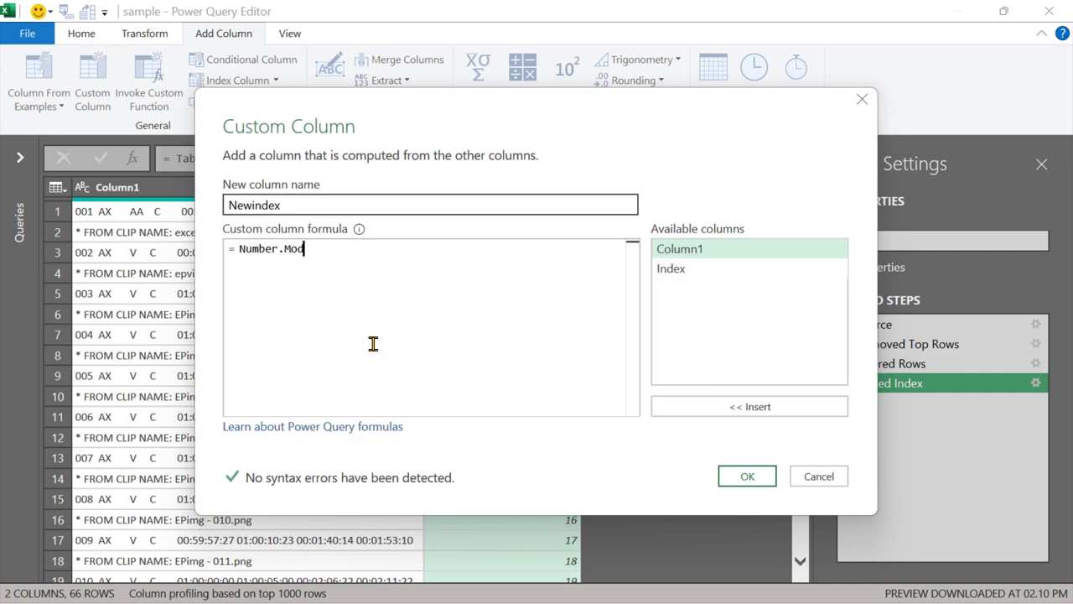
text(()
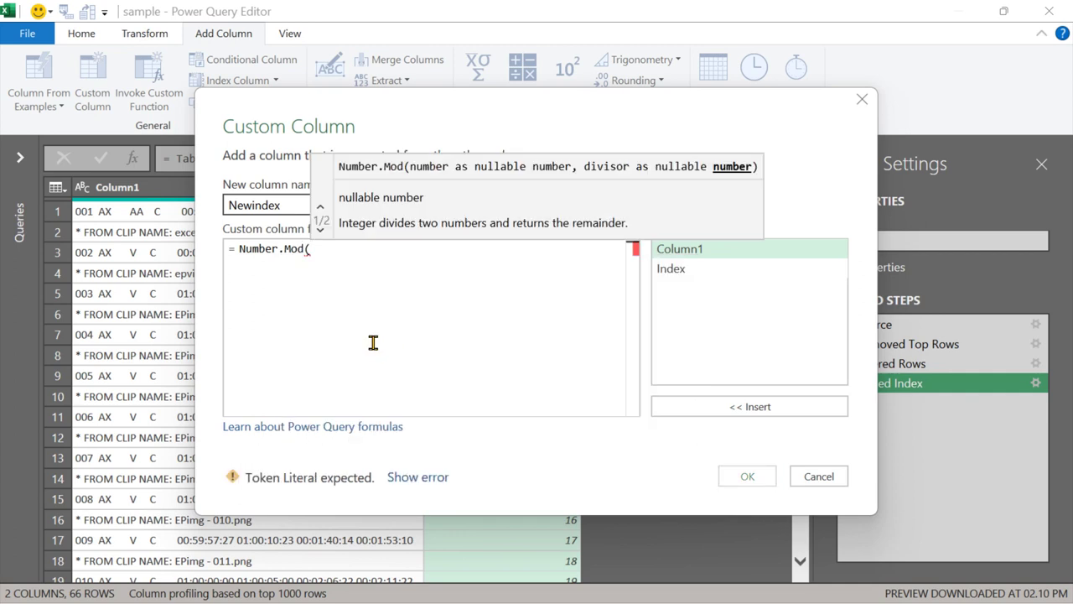
double_click(682, 275)
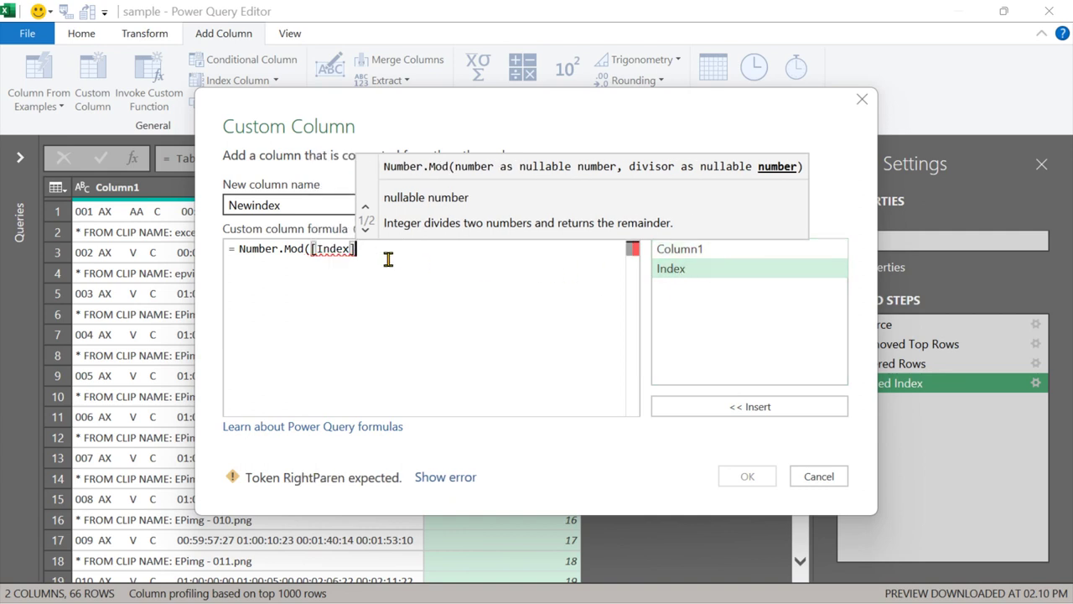
text(,2)
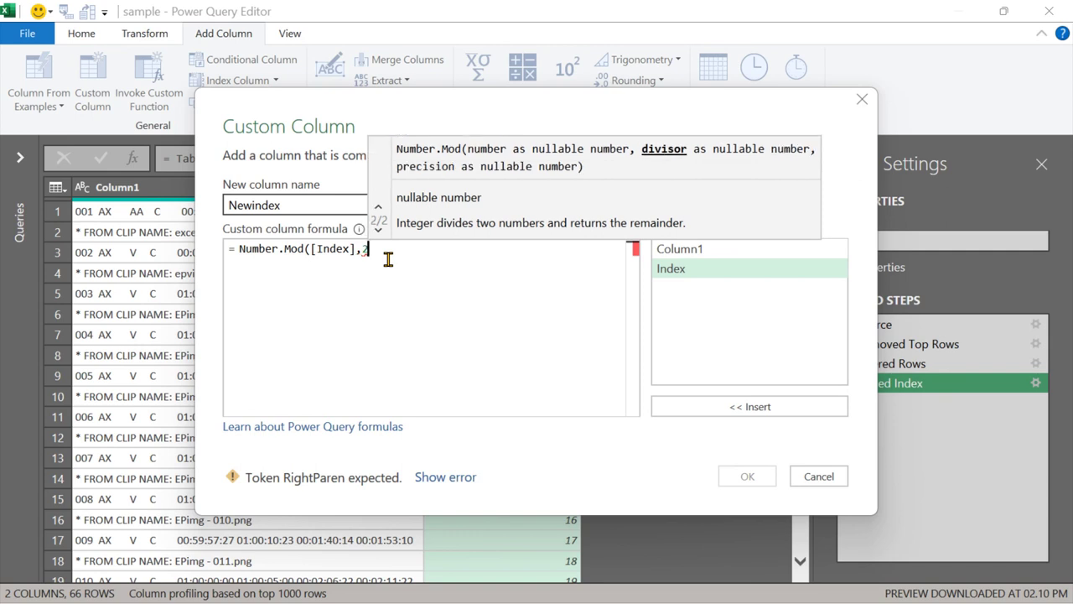
text())
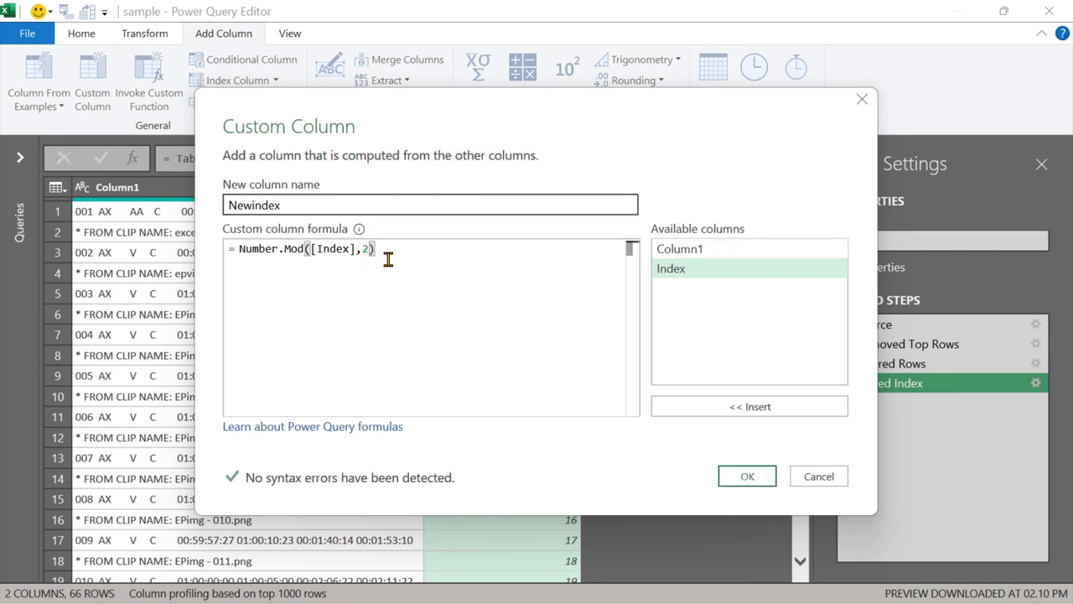
click(726, 480)
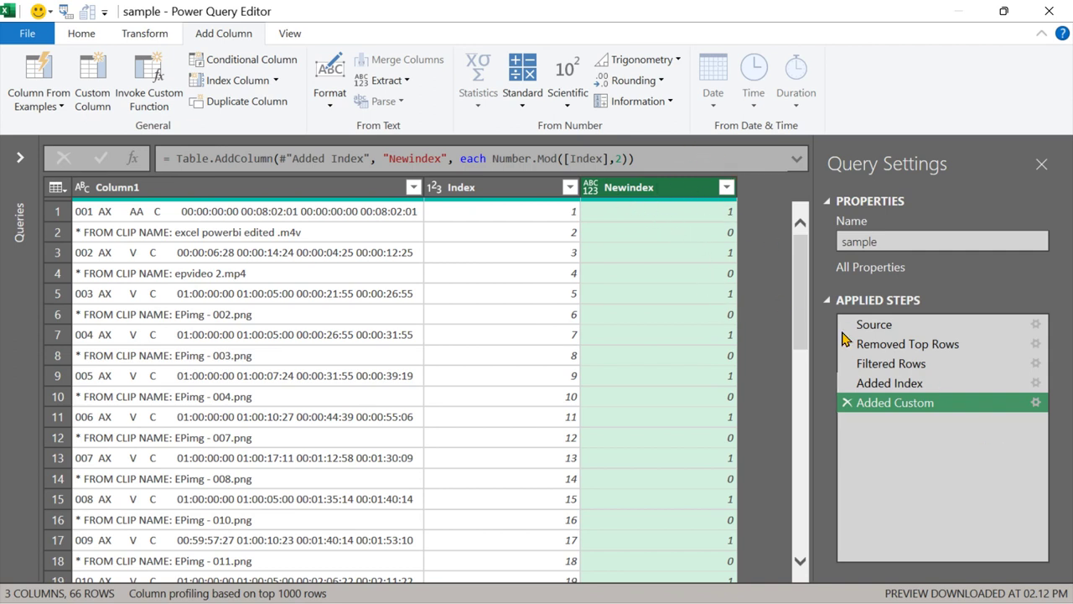
click(1037, 405)
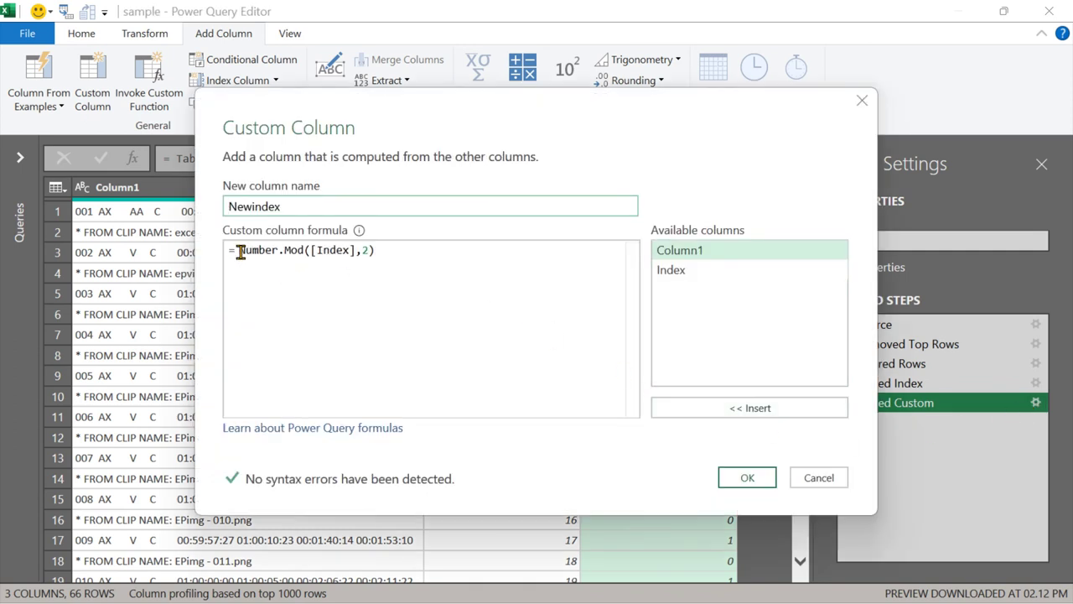
Rewrite the Newindex formula as if Number.Mod([Index],2)=0 then null else [Index].
click(305, 251)
text(if)
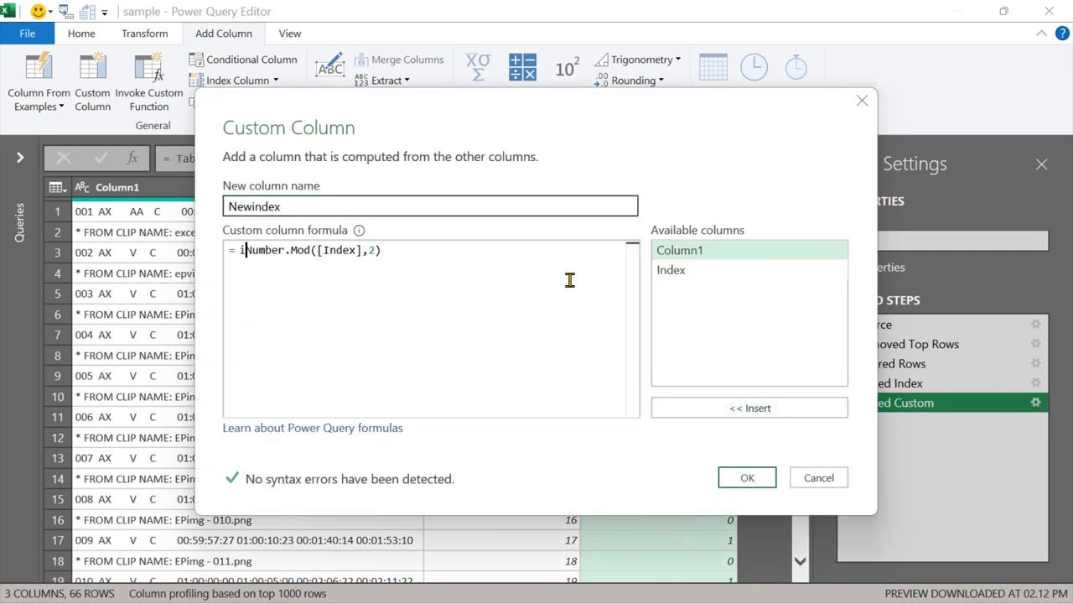
key(End)
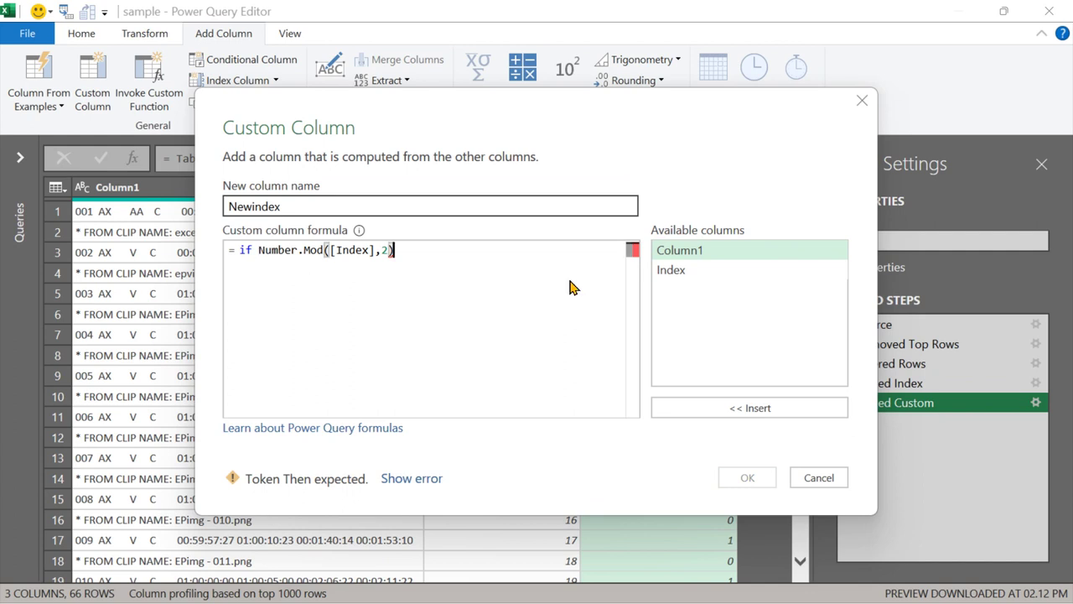
text(=)
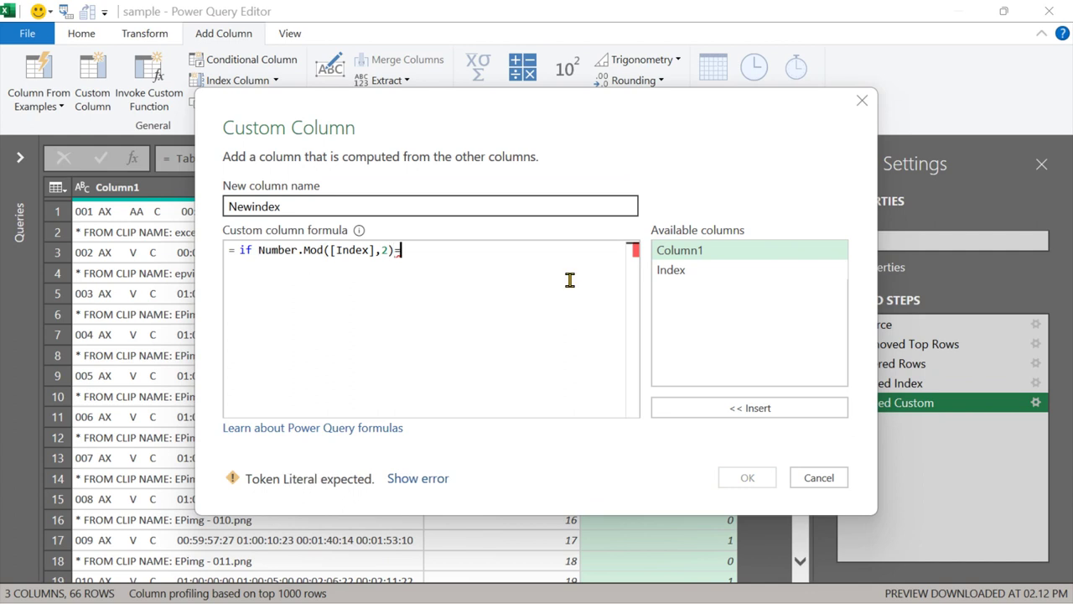
text(0)
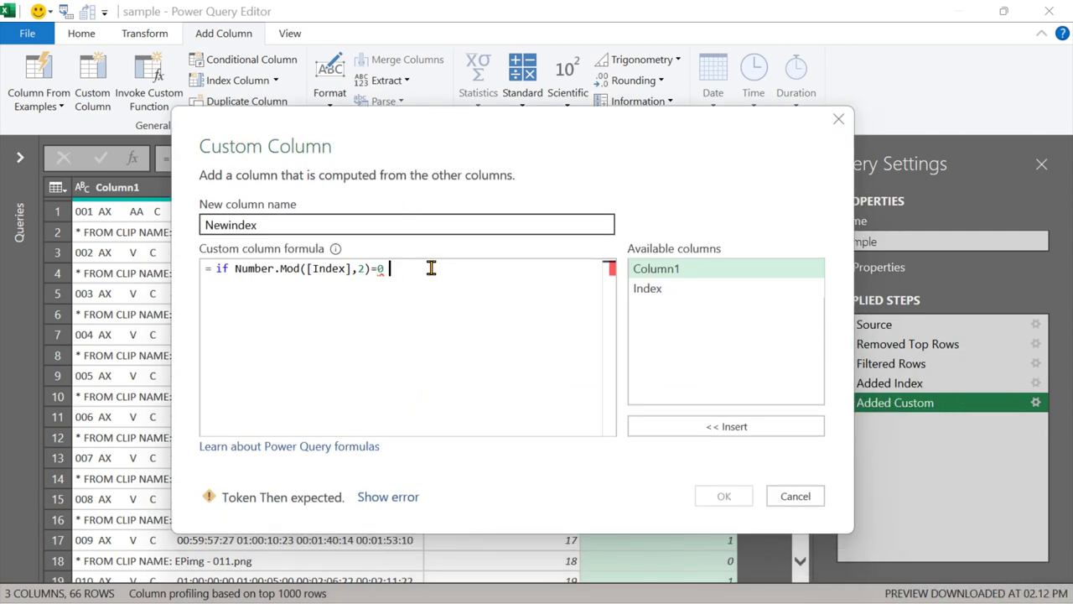
text(then nu)
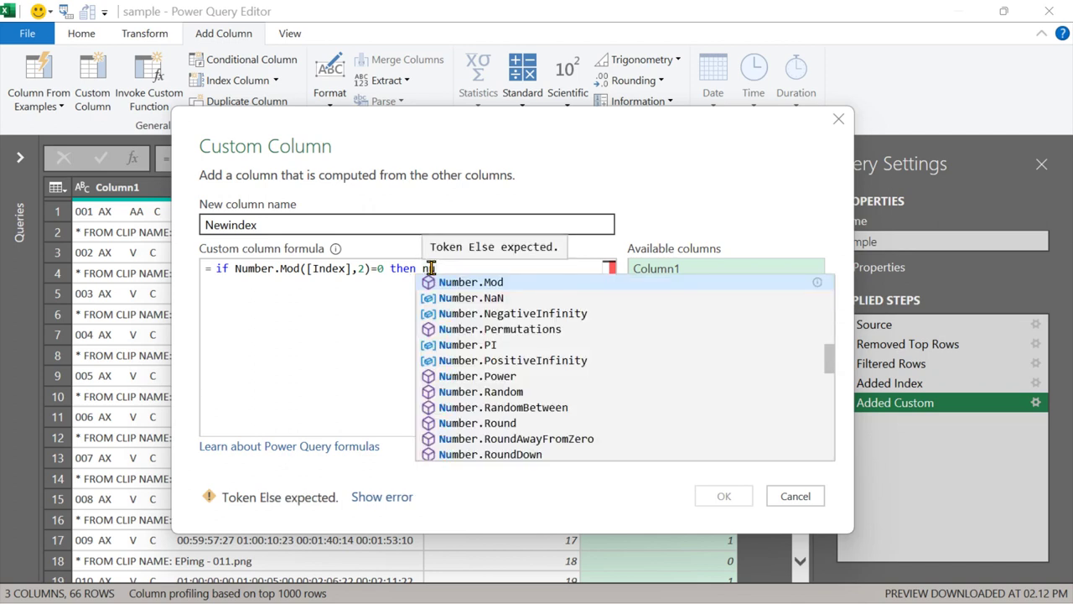
text(ll )
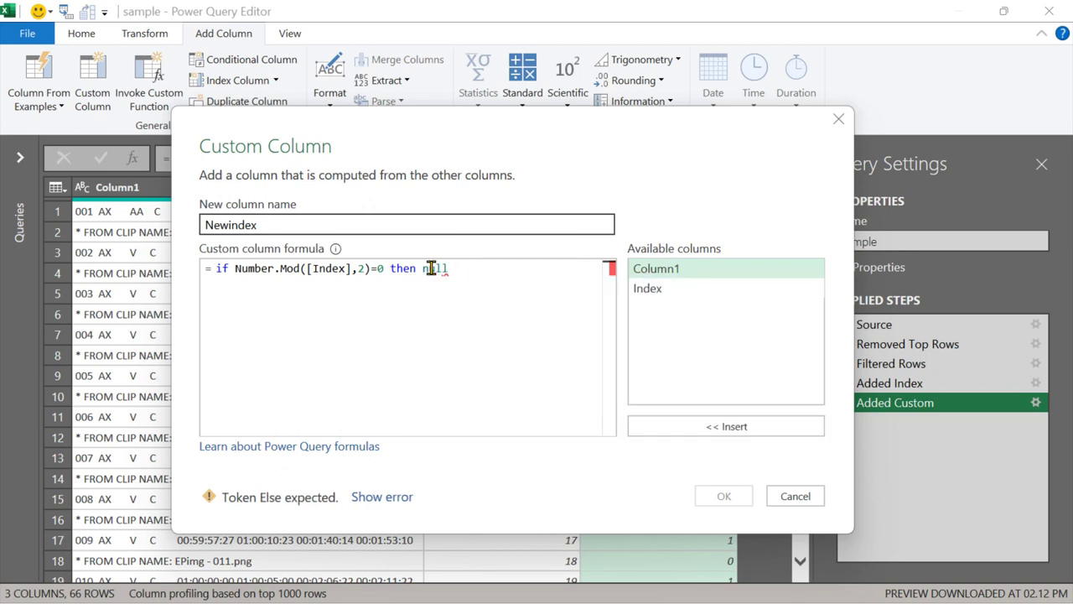
text(else )
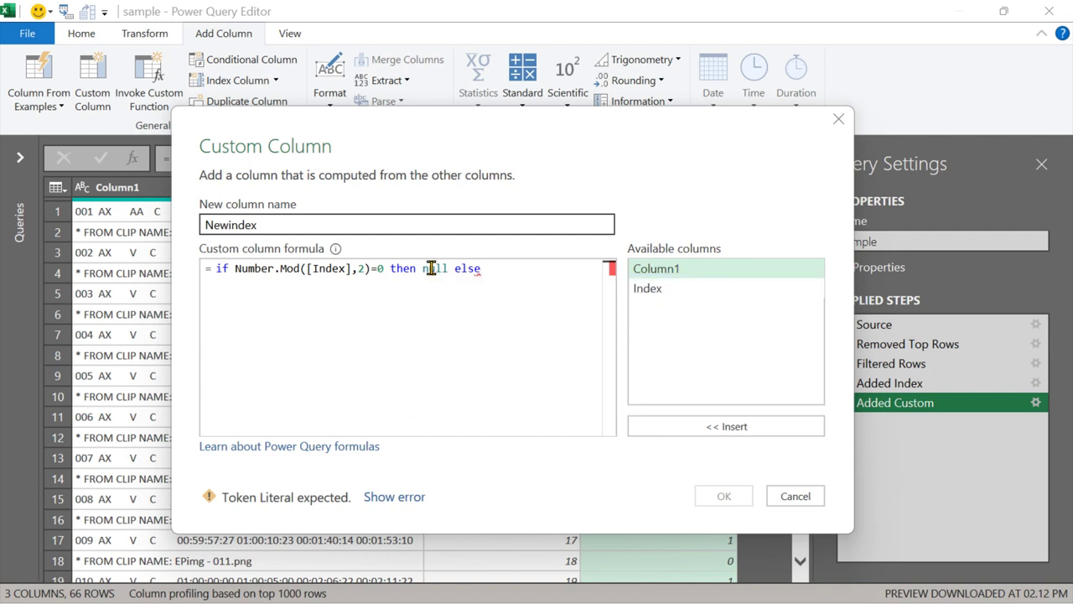
text([)
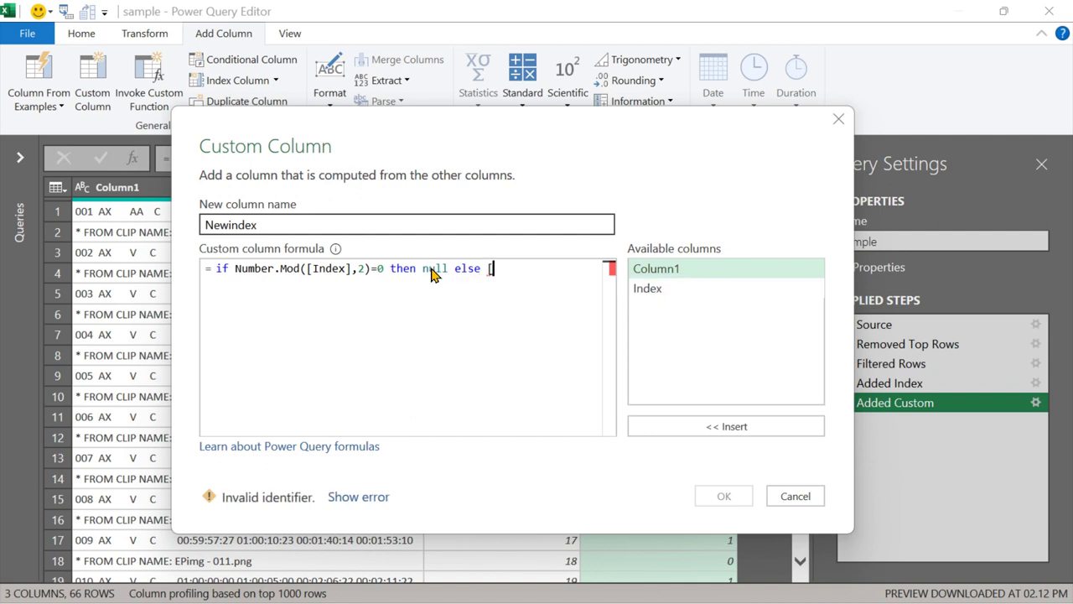
key(Tab)
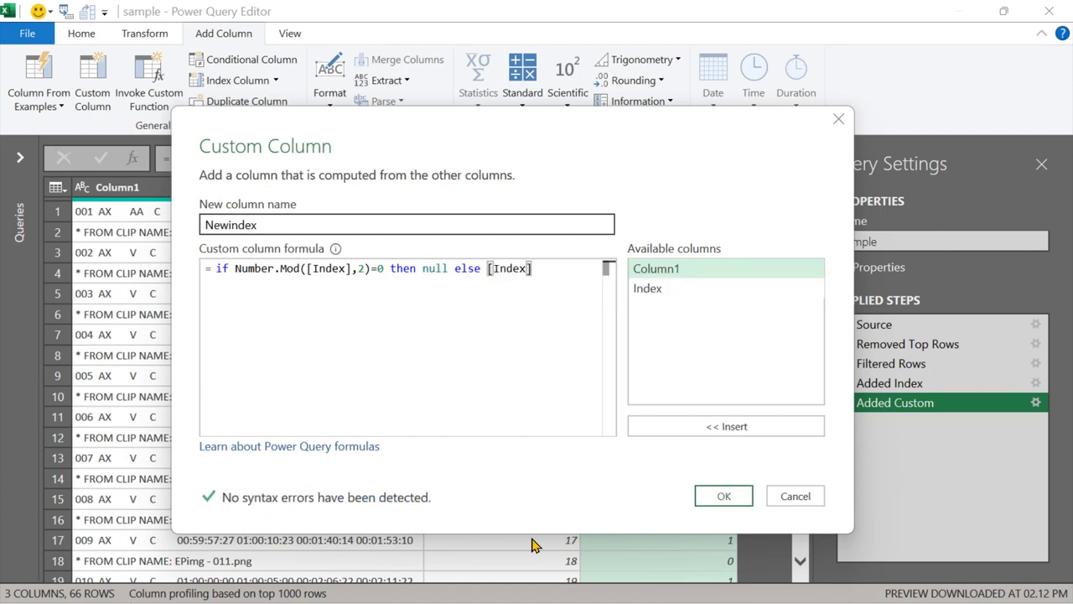
click(725, 496)
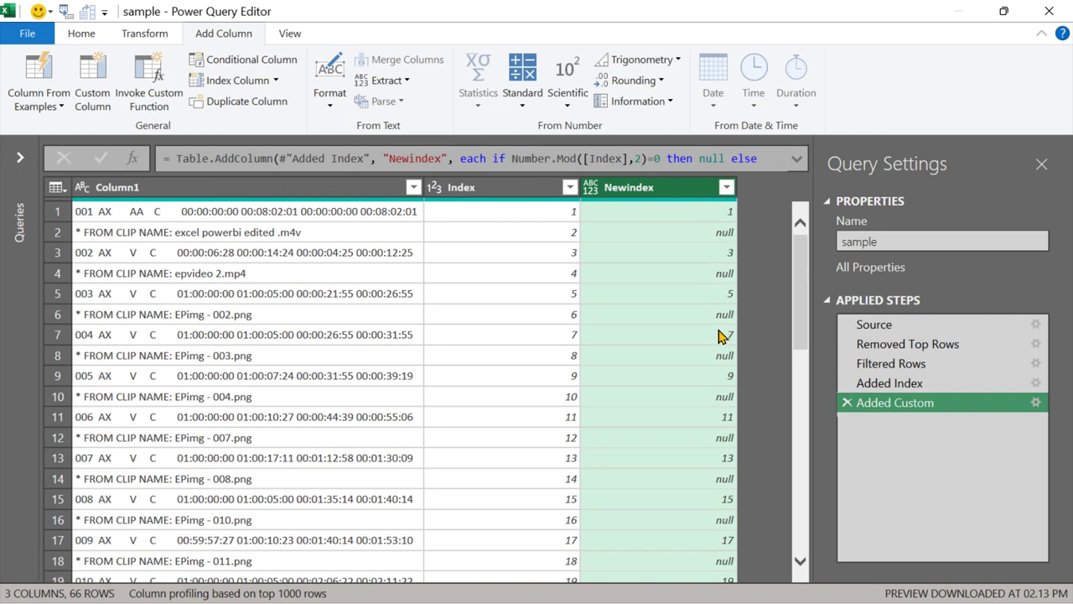
right_click(667, 192)
Fill Newindex down over its null gaps and remove the Index column.
mouse_move(784, 454)
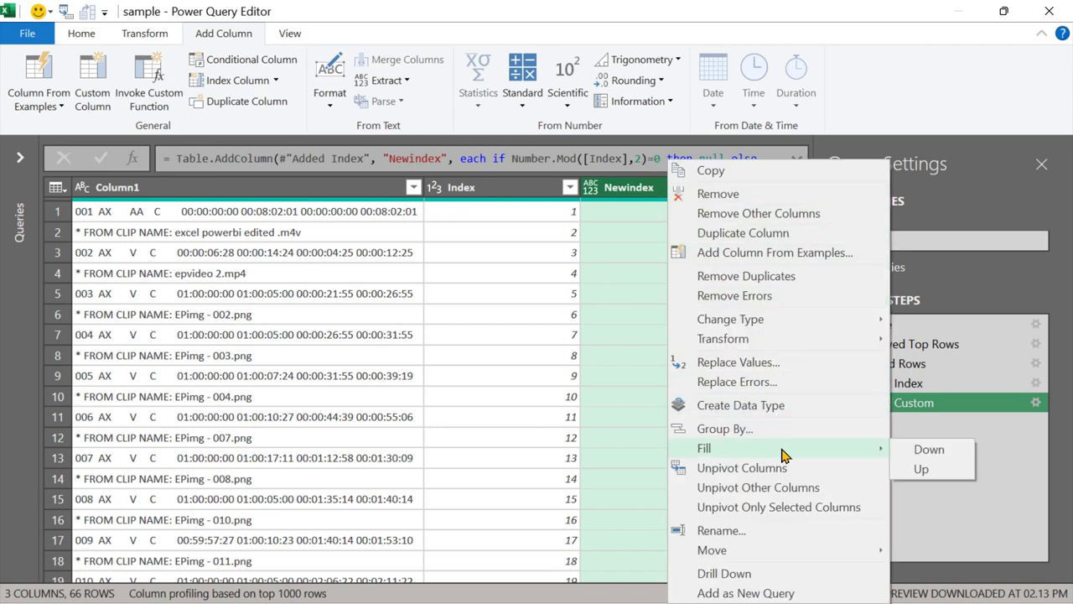
click(926, 450)
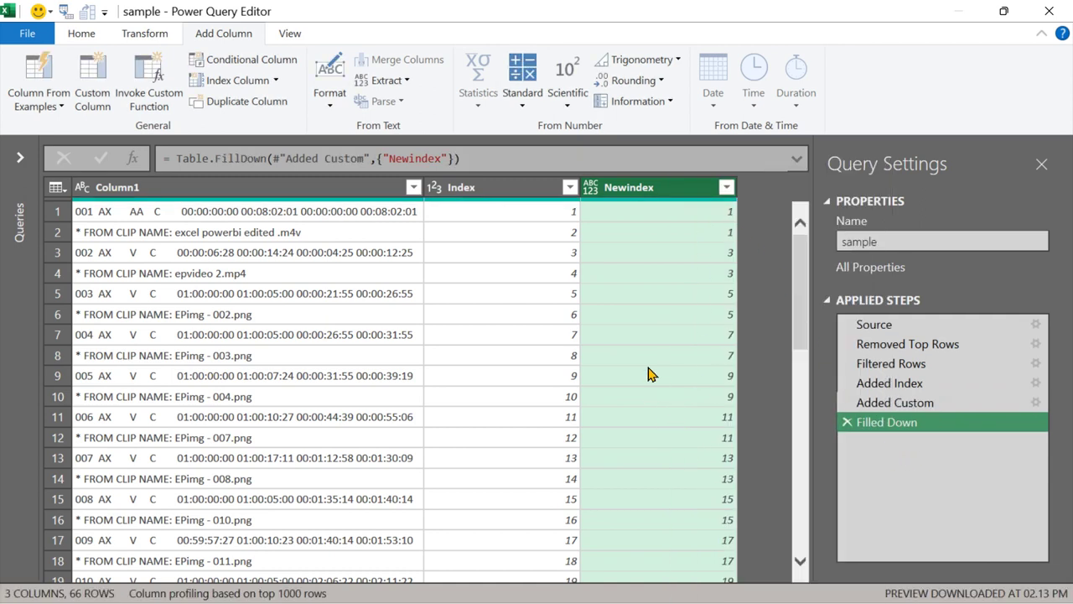
right_click(451, 192)
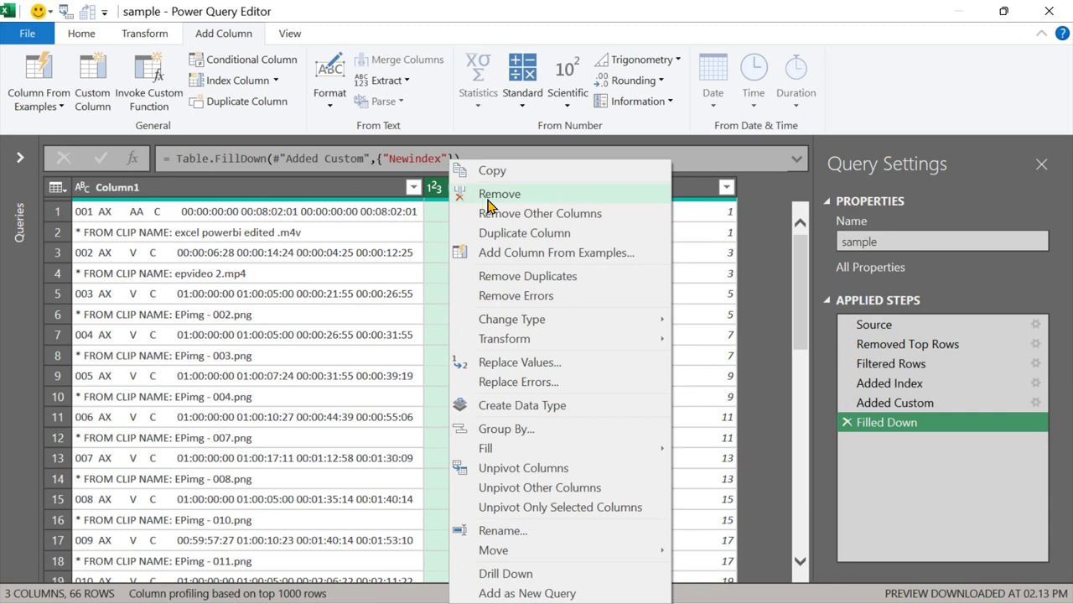
click(487, 193)
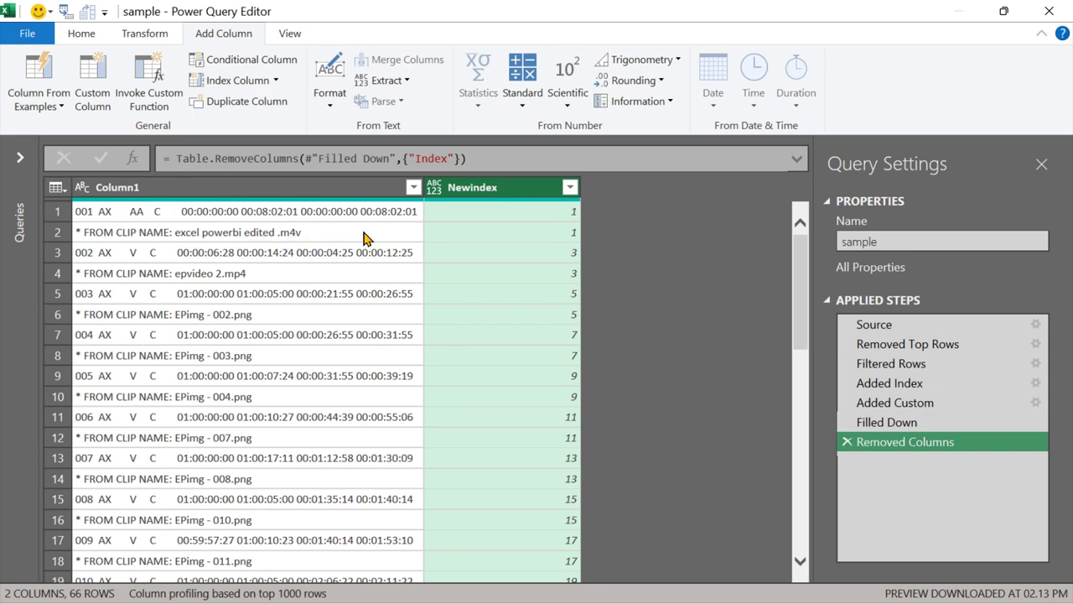
click(82, 34)
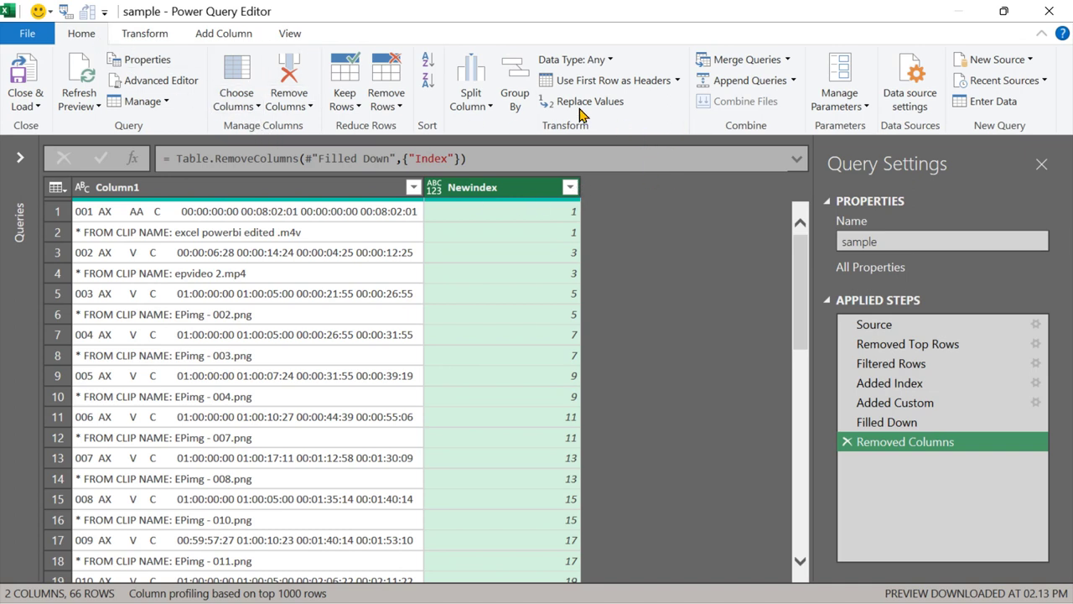
Group rows by Newindex into a new Output column that sums Column1.
click(513, 84)
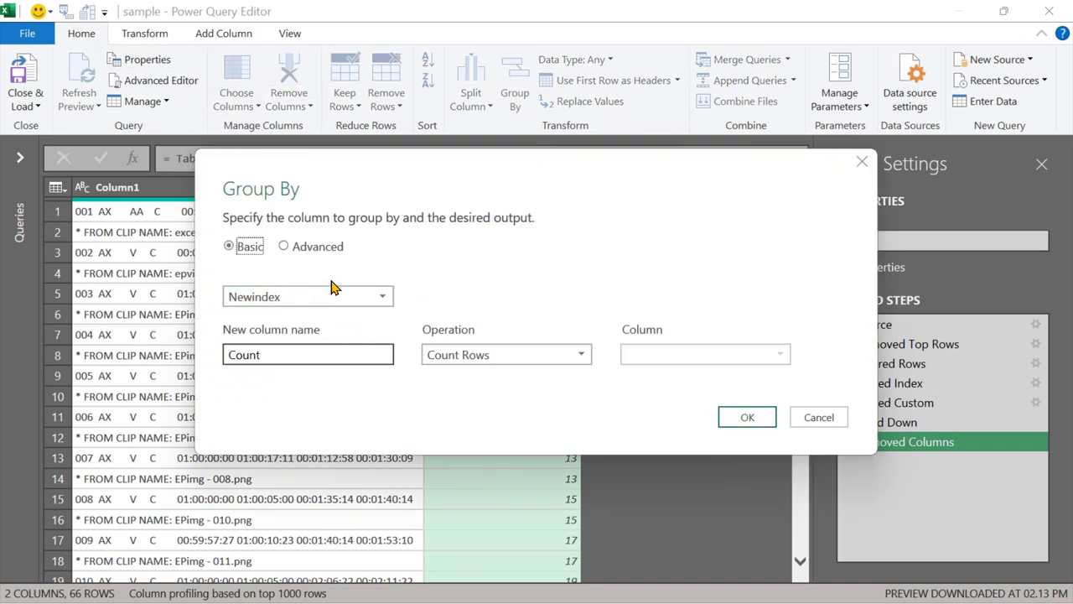
drag(271, 354, 155, 369)
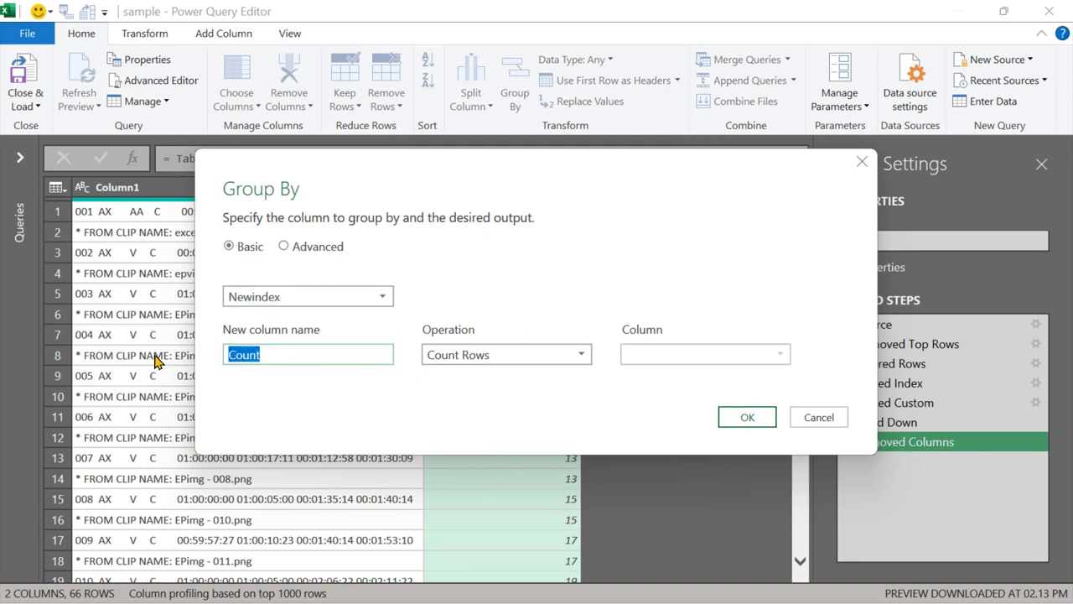
text(Output)
click(515, 357)
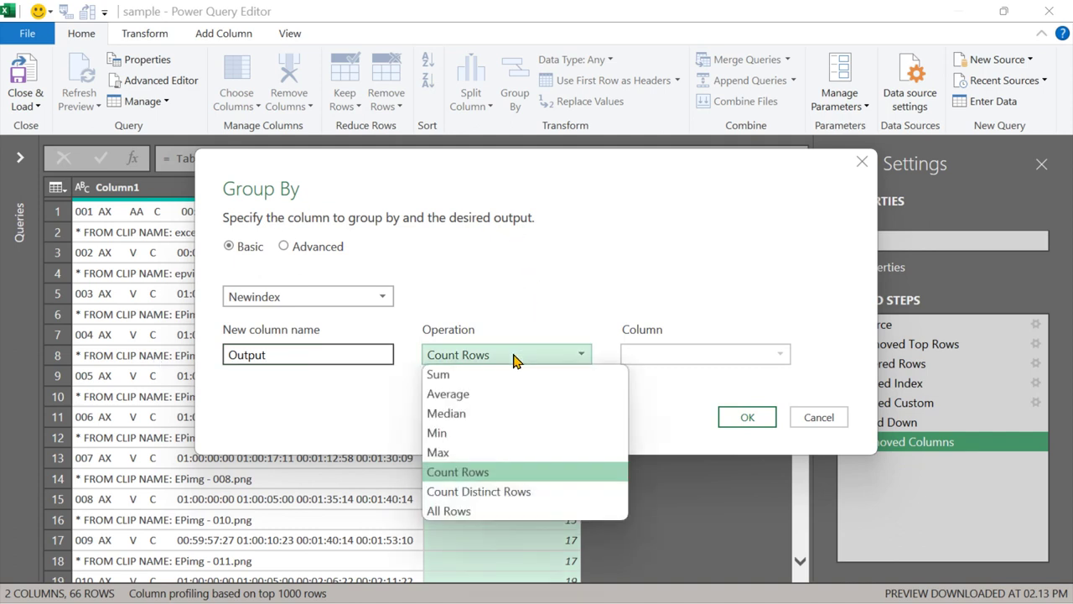
click(515, 357)
click(515, 356)
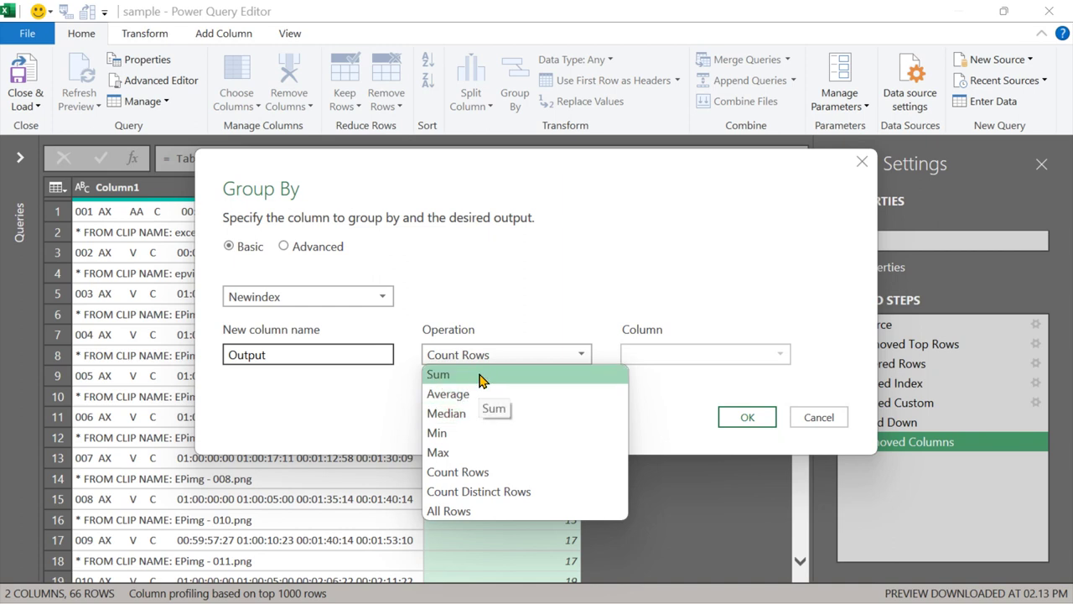
click(483, 381)
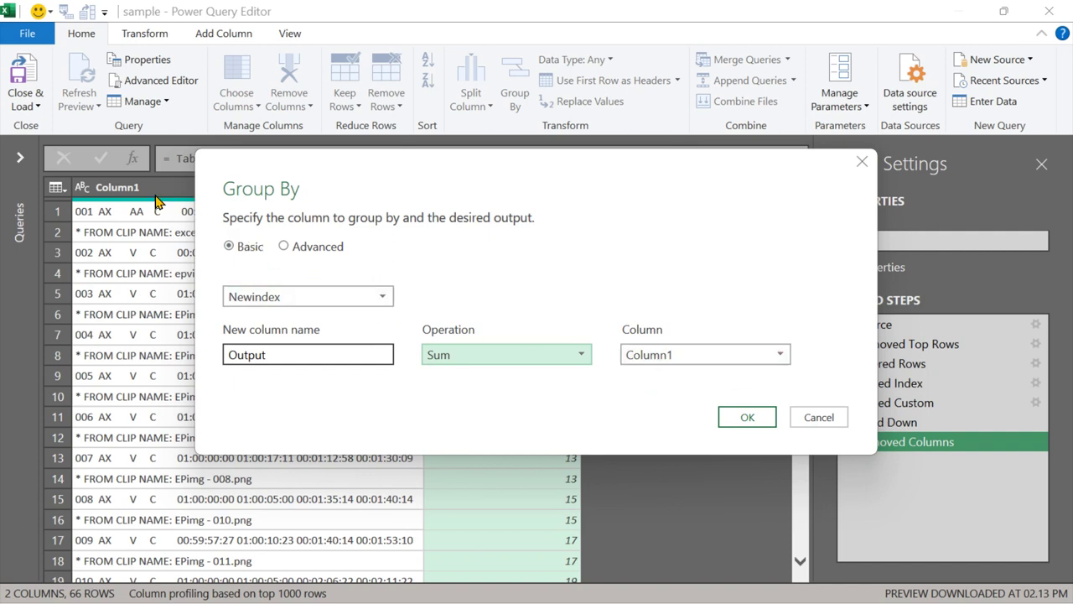
click(747, 418)
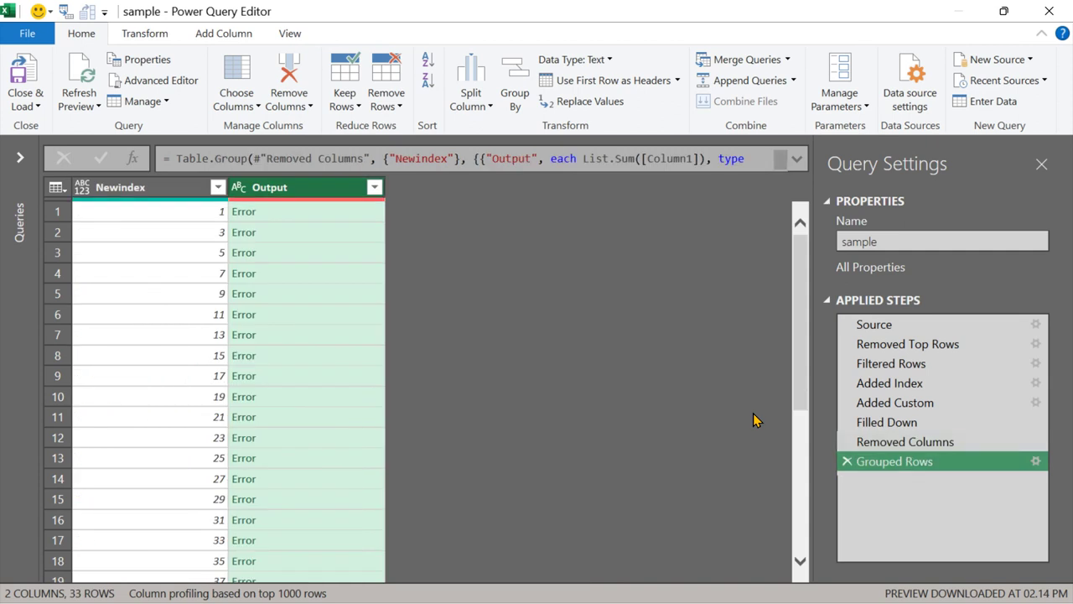
Replace List.Sum with Text.Combine using a "~" separator in the Group formula.
click(797, 161)
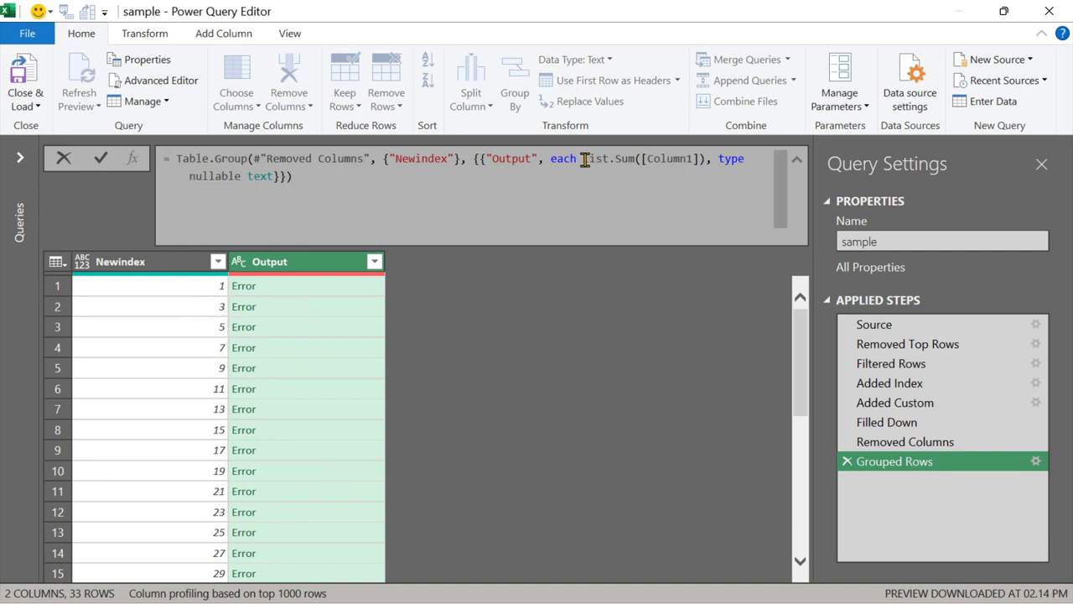
drag(585, 159, 637, 161)
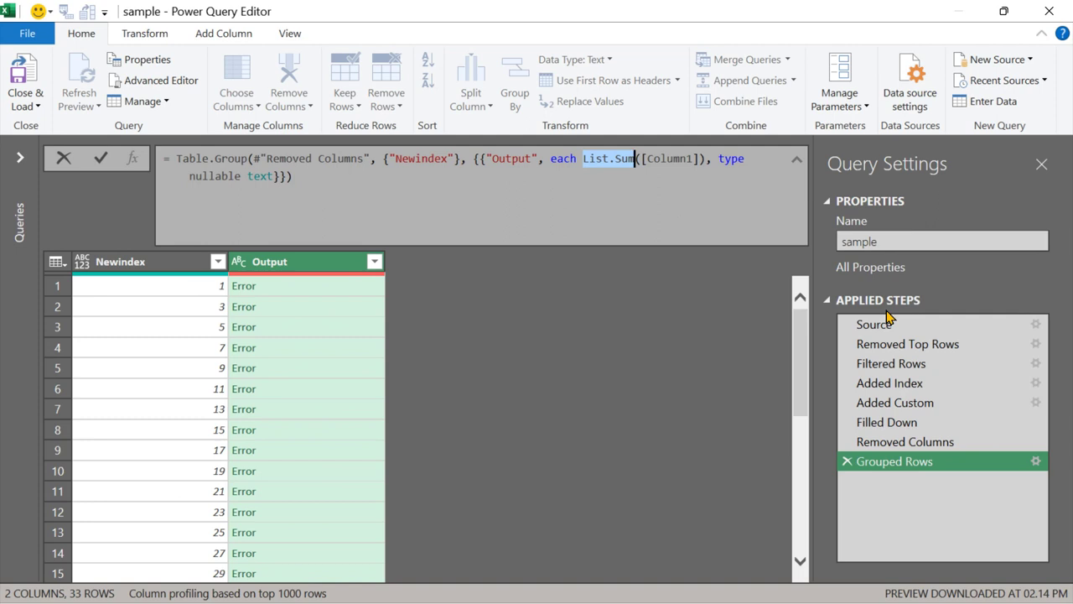
text(Tex)
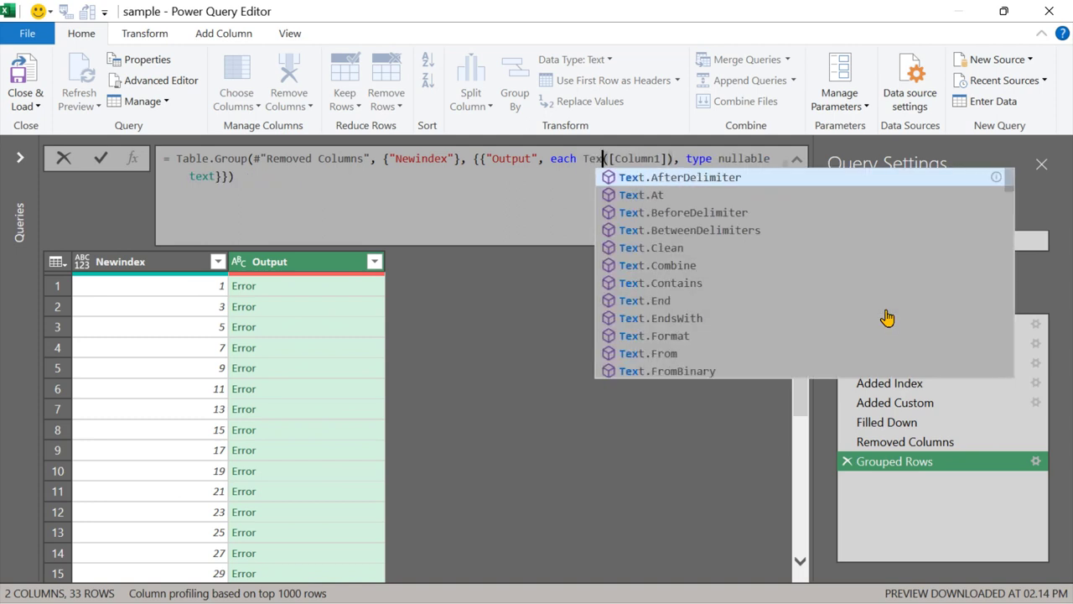
text(t.XCo)
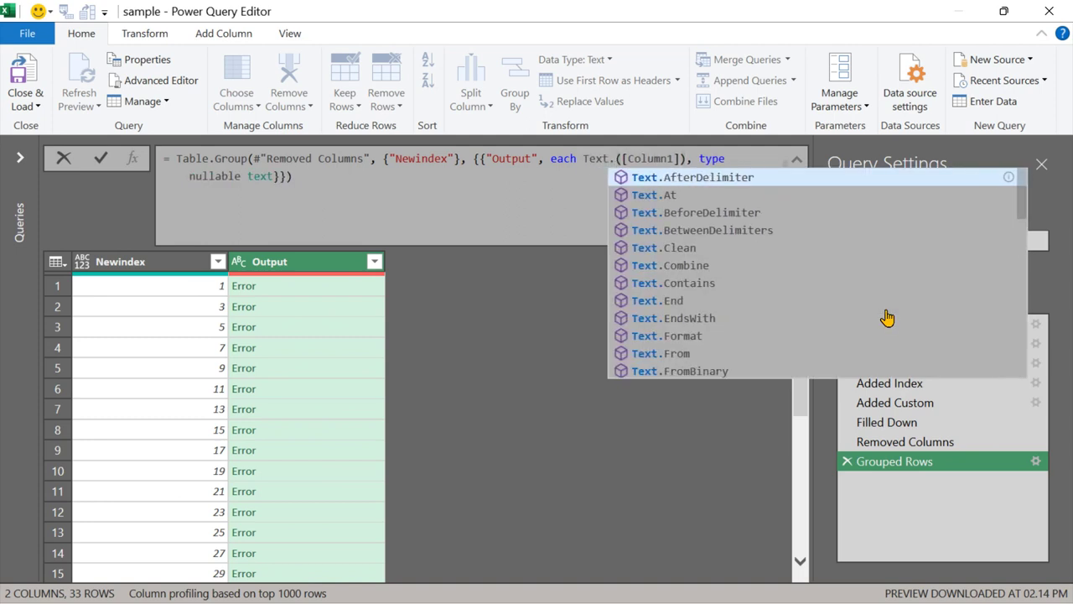
key(BackSpace)
key(BackSpace)
key(BackSpace)
text(Com)
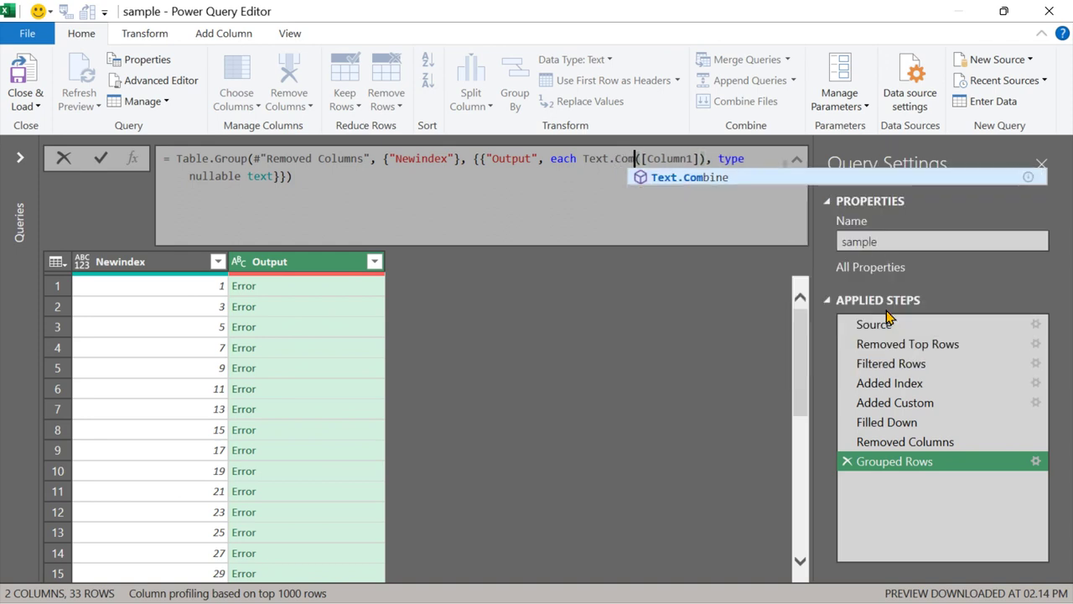
key(Tab)
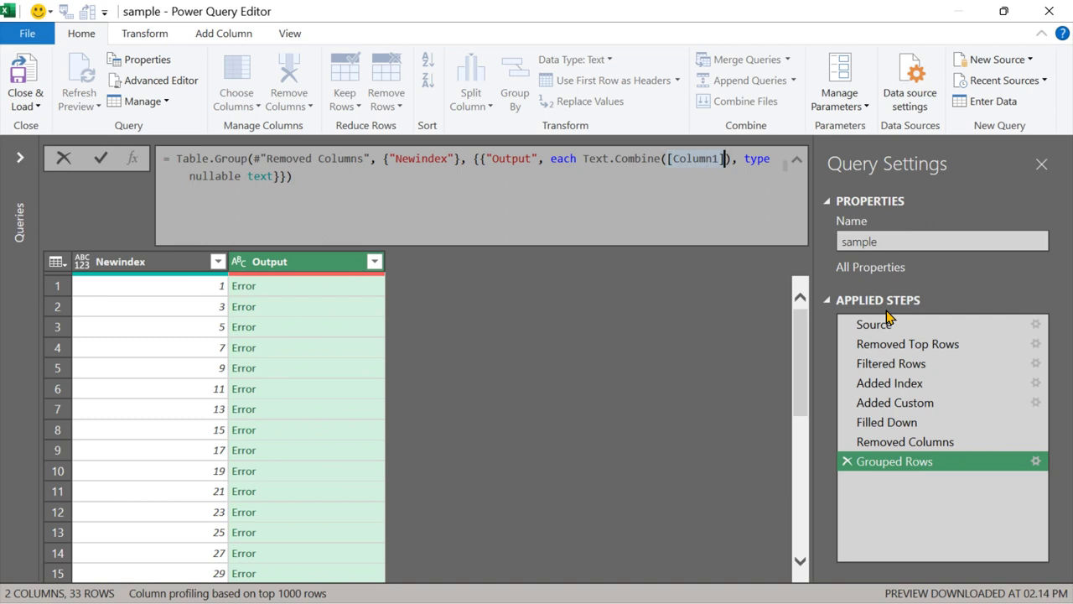
text(,)
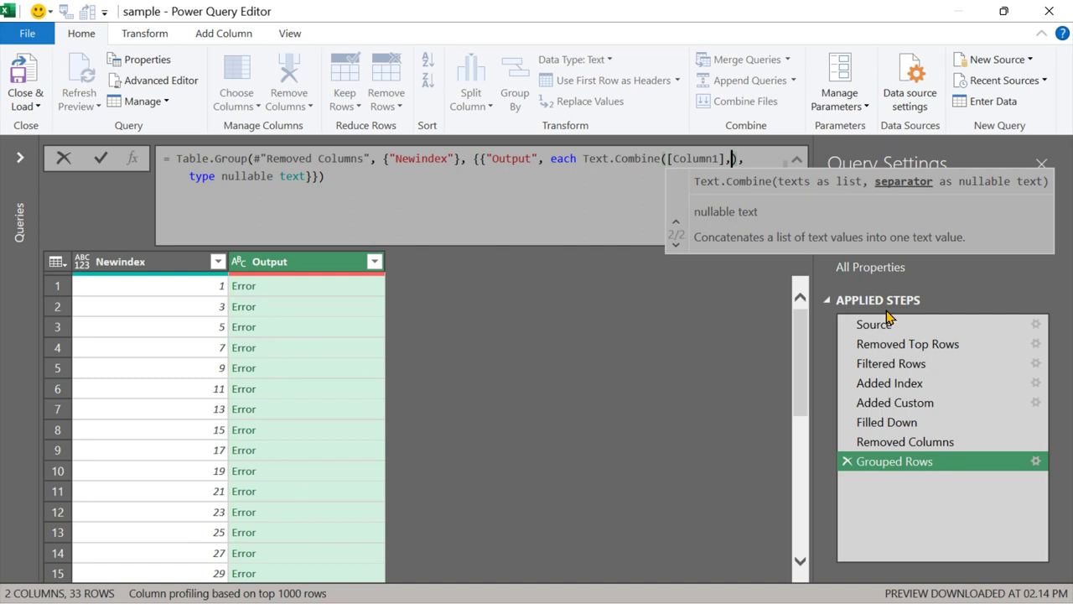
text("~"))
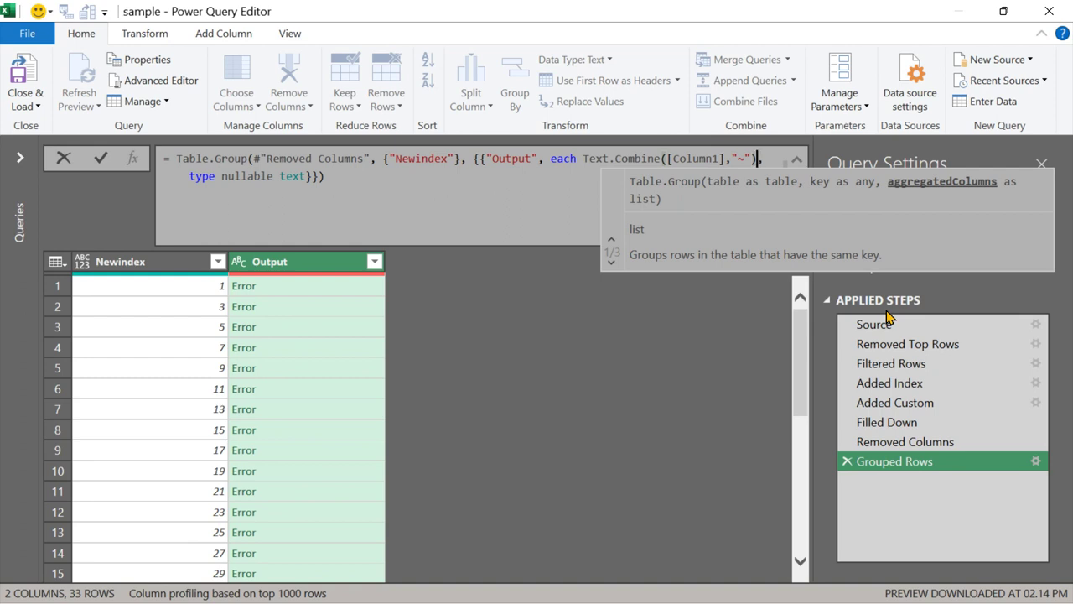
Delete the trailing ', type nullable text' clause and commit the formula.
key(shift+Down)
key(shift+Left)
key(shift+Left)
key(shift+Left)
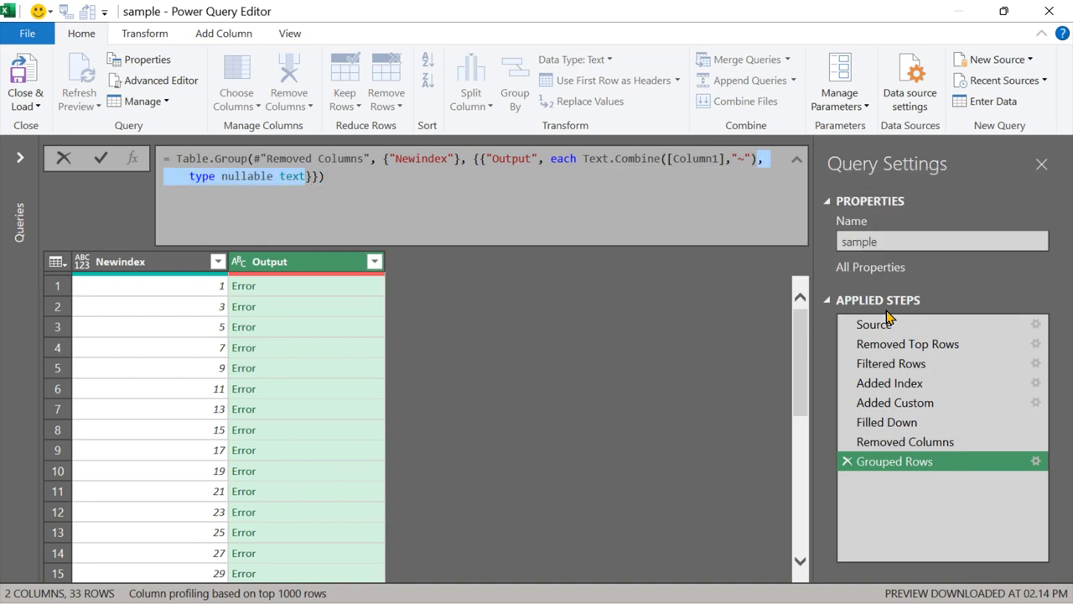
key(BackSpace)
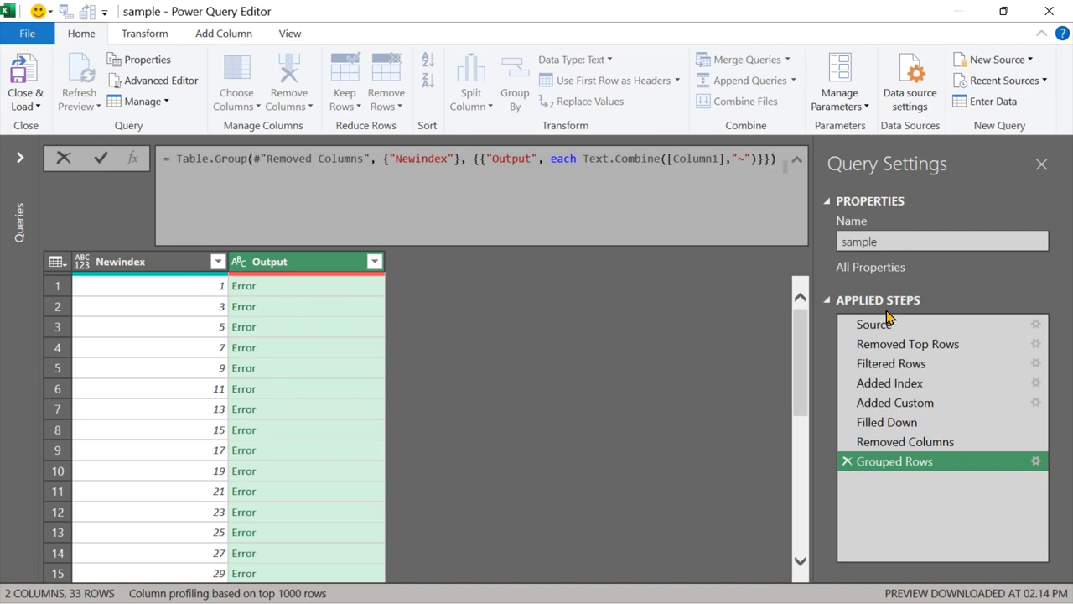
key(Return)
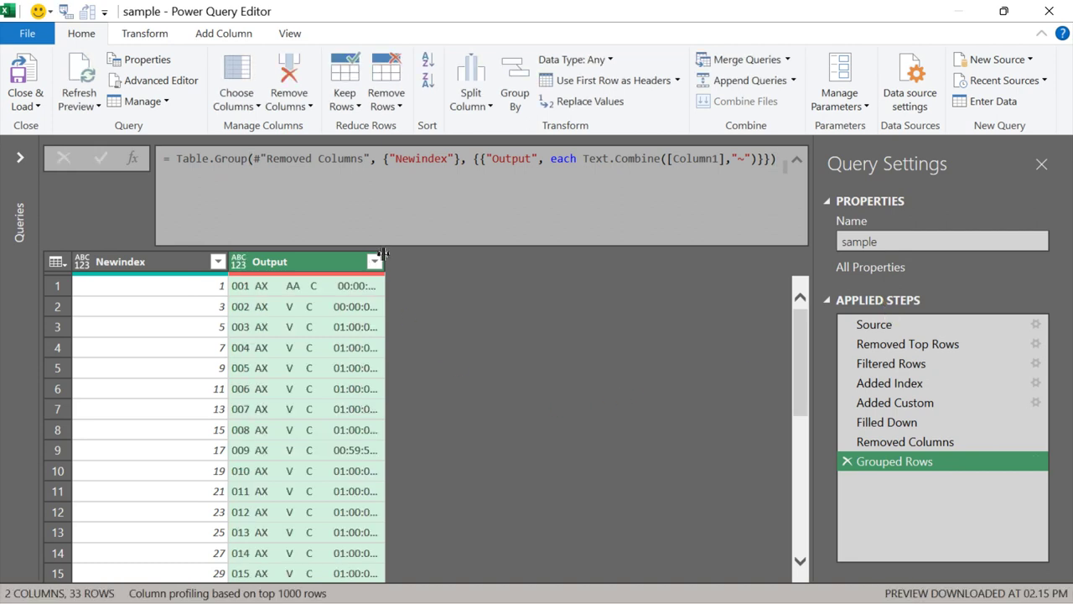
Widen the Output column to show the "~"-joined timecode and clip-name lines.
drag(385, 256, 755, 307)
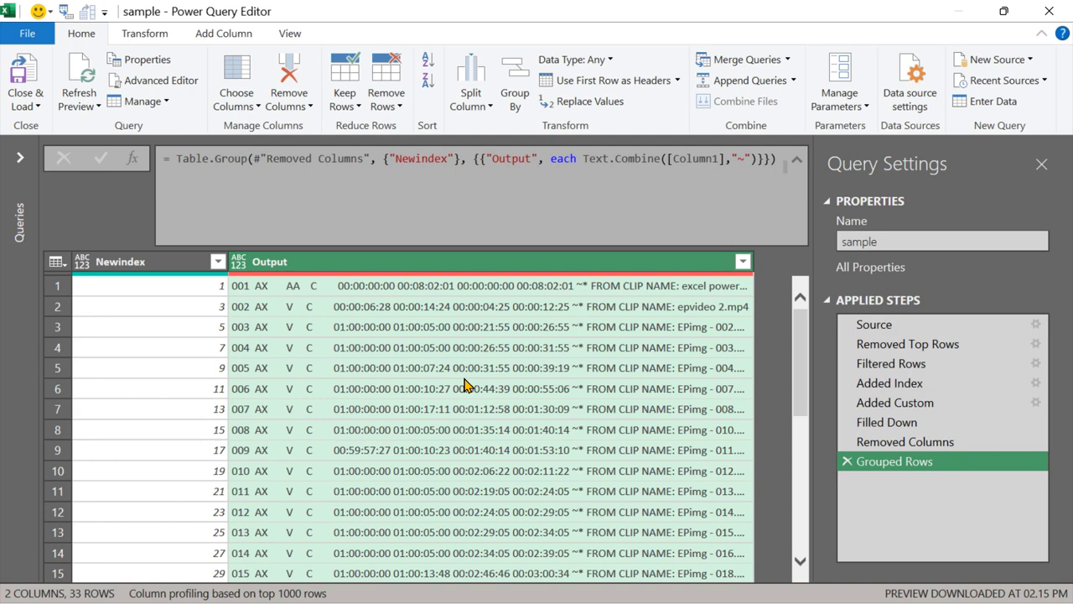
Remove the Newindex column and widen Output so full clip names show.
right_click(154, 265)
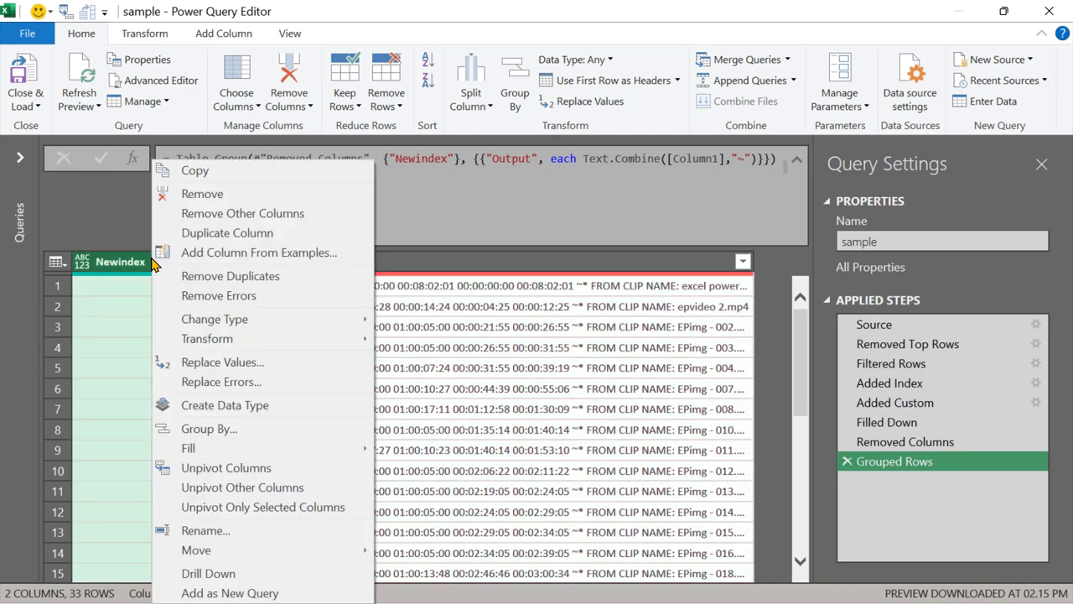
click(201, 194)
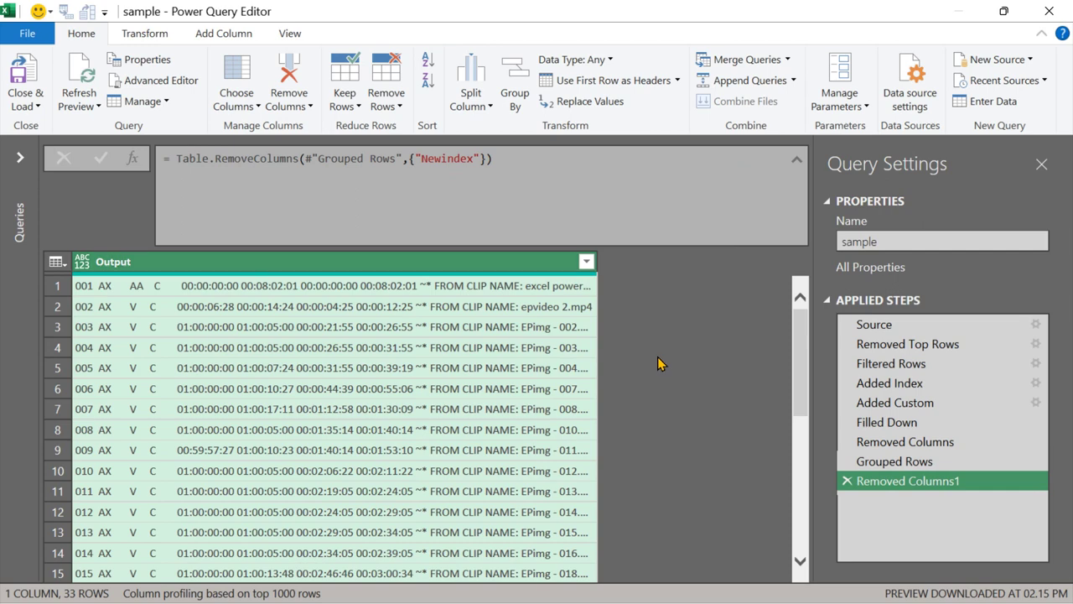
drag(601, 276, 738, 262)
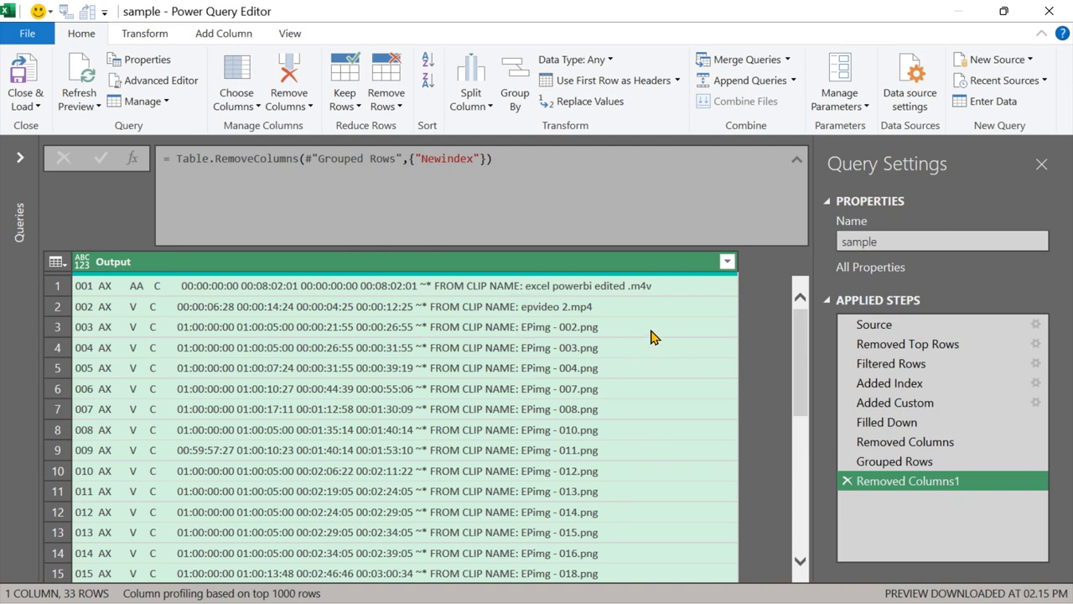
Split Output by Colon at the right-most delimiter into Output.1 and Output.2.
right_click(606, 271)
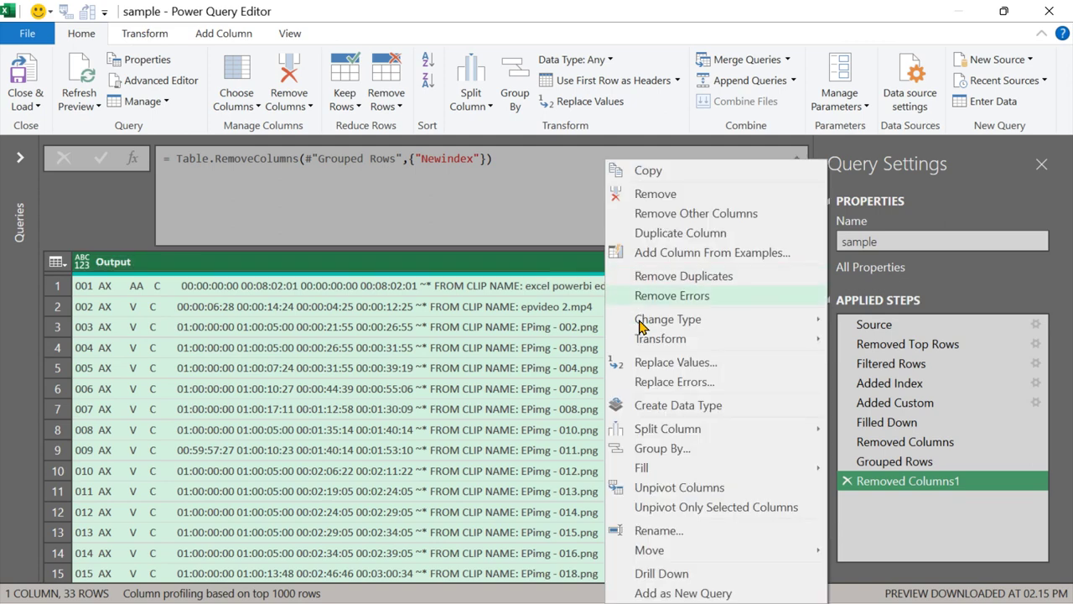
mouse_move(650, 435)
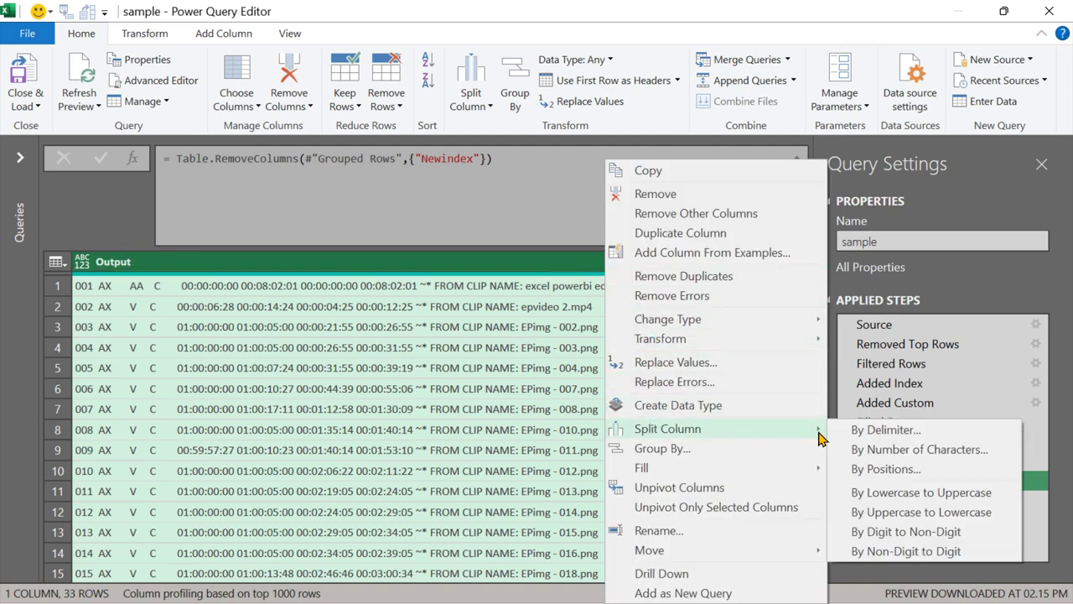
click(871, 435)
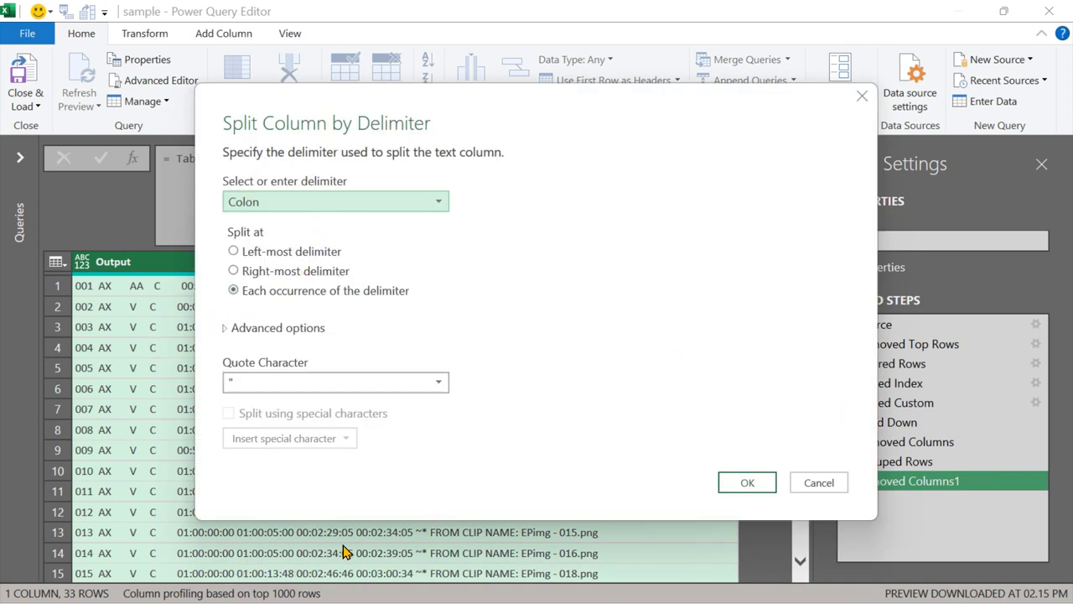
click(285, 275)
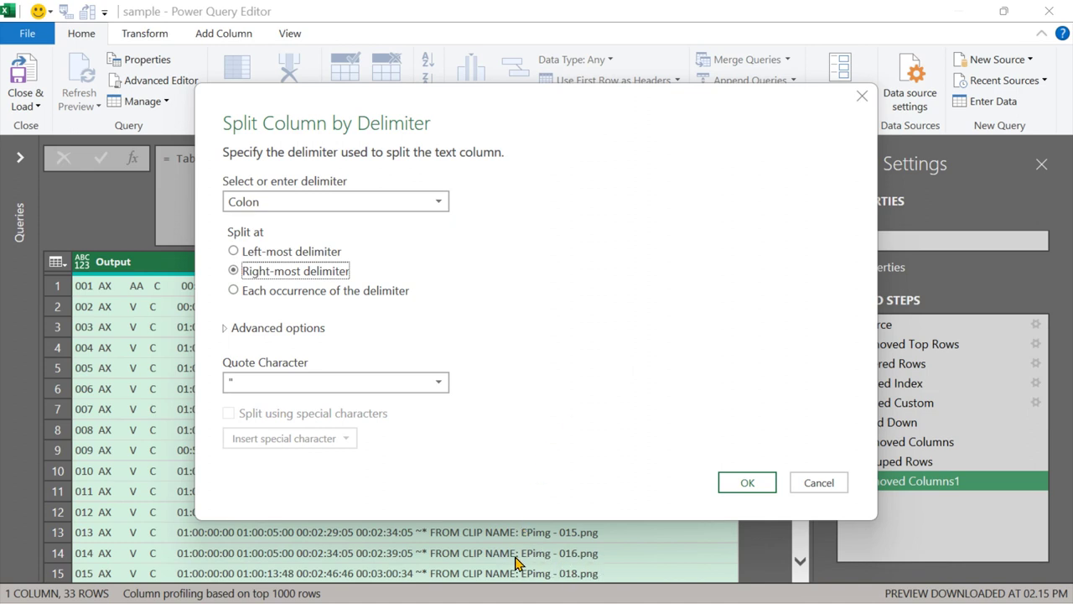
click(747, 485)
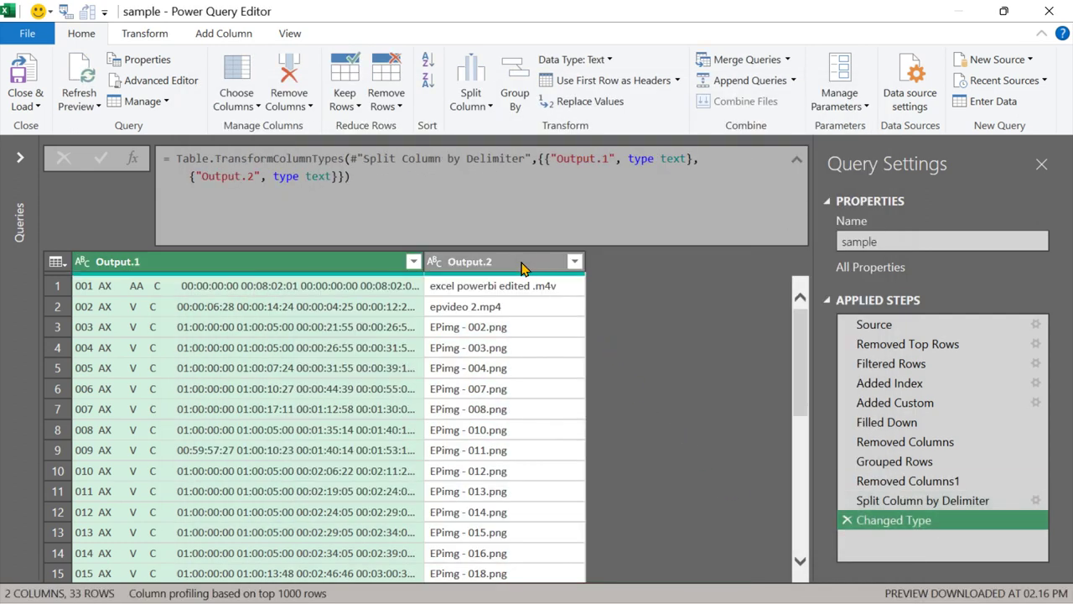
Rename Output.2 to Asset, move it before Output.1, and widen Output.1.
double_click(522, 263)
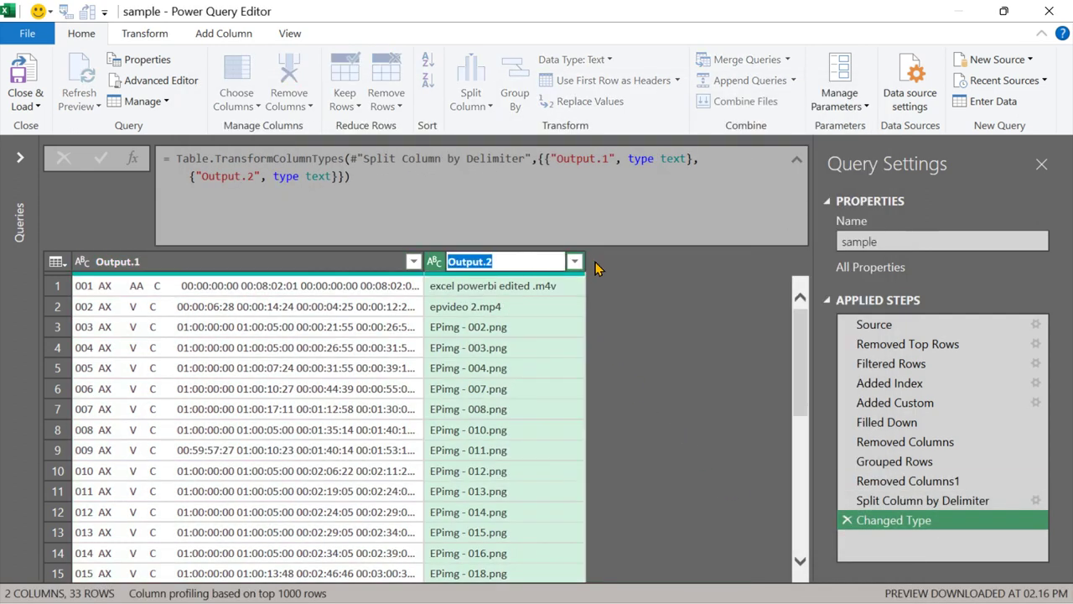
text(Asset)
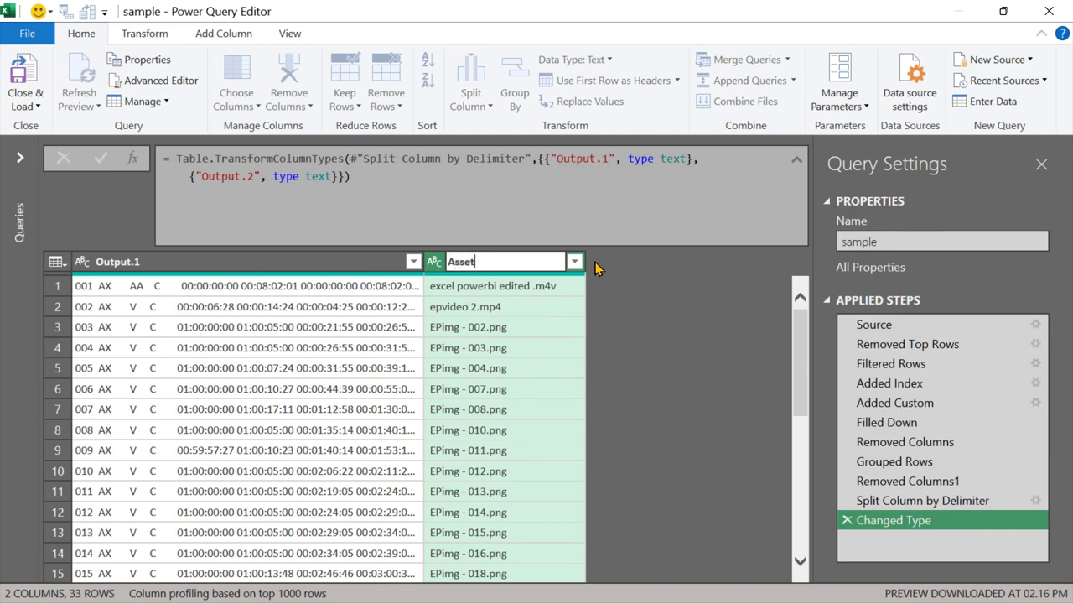
key(Return)
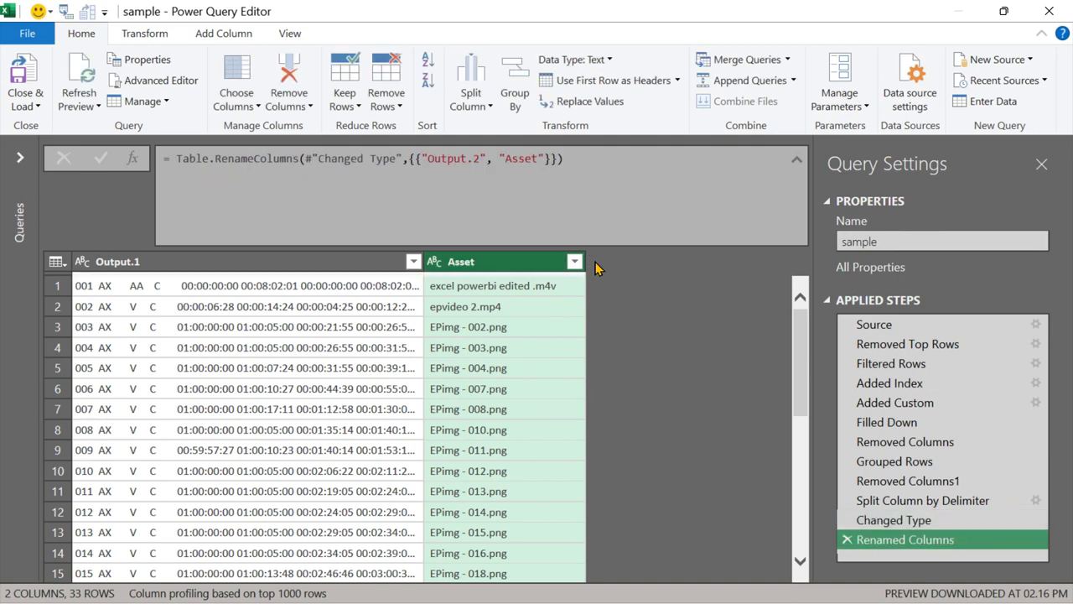
drag(468, 272, 196, 278)
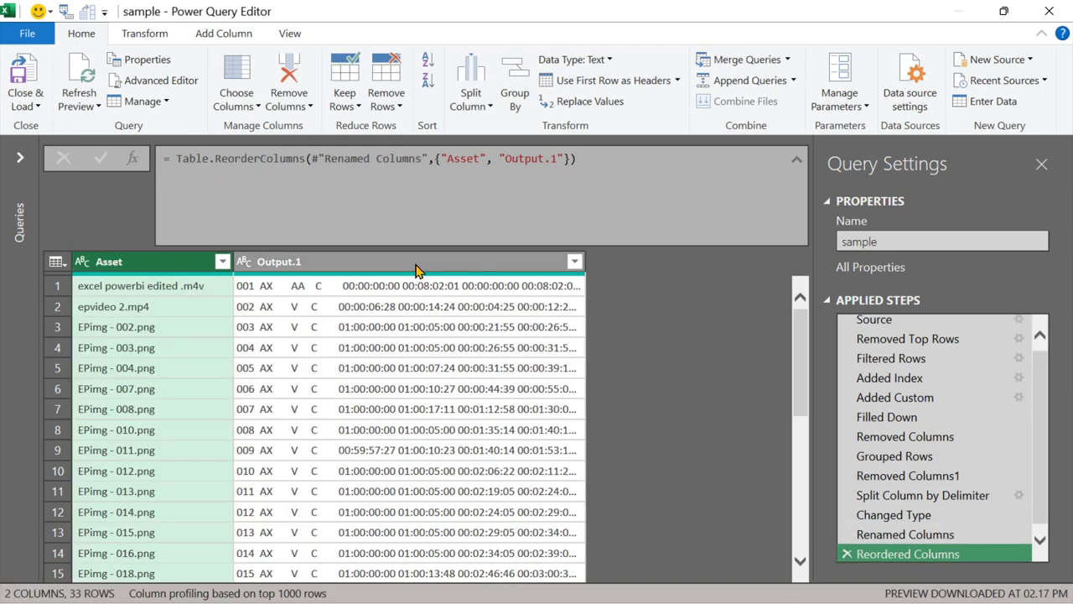
click(419, 265)
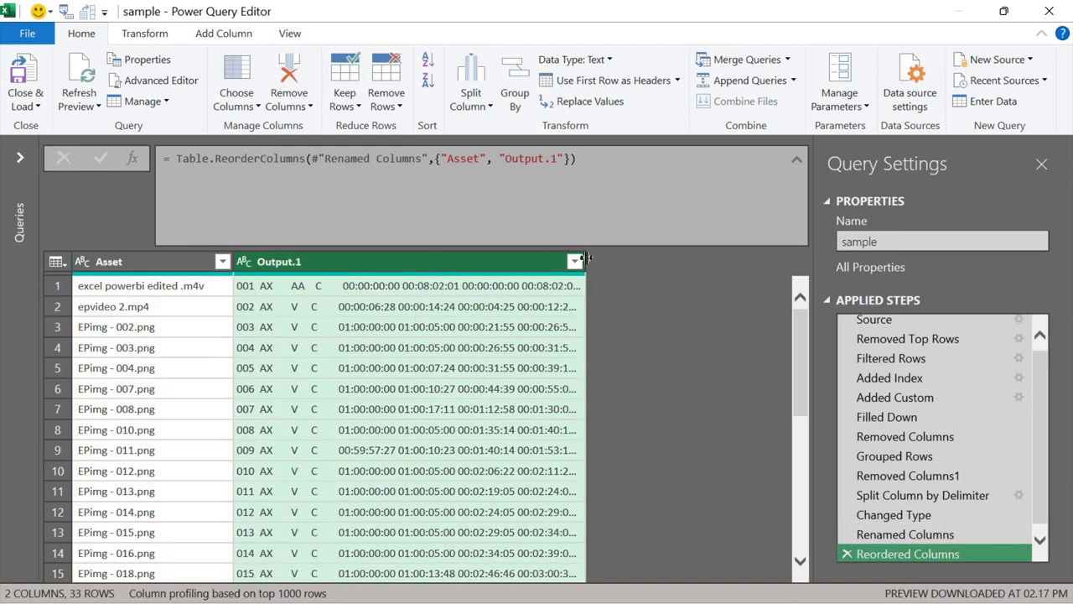
drag(585, 261, 681, 285)
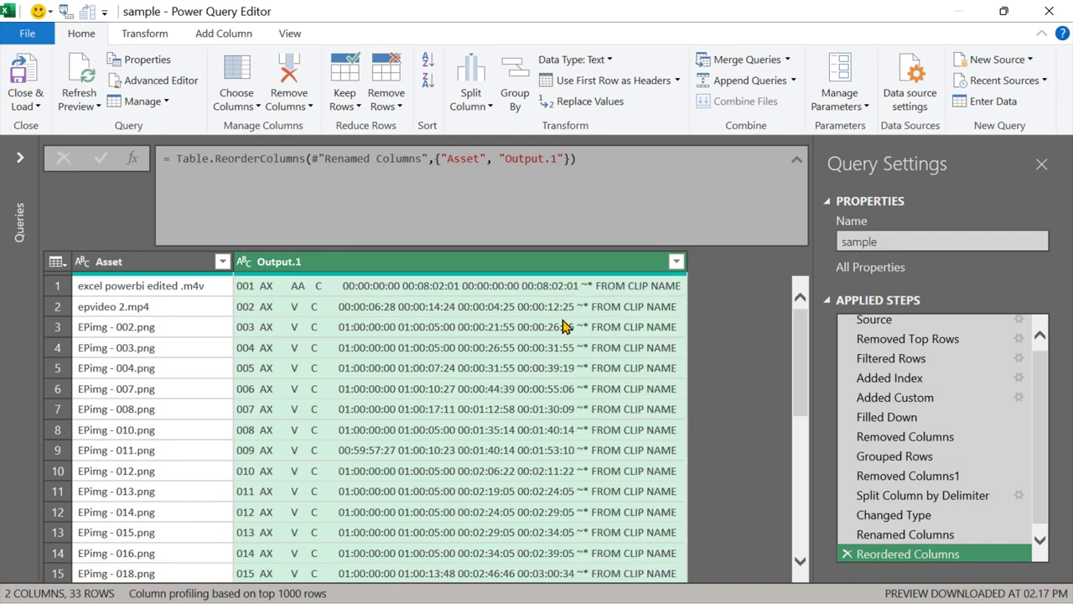
Set up a Split Column by Delimiter on Output.1 using Space.
right_click(489, 272)
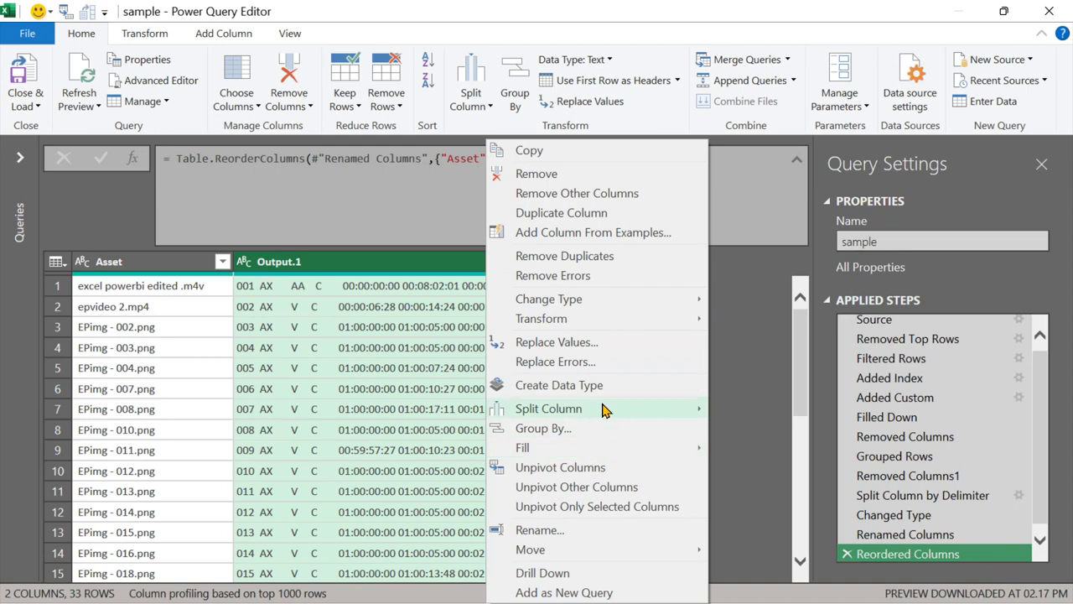
mouse_move(604, 409)
click(785, 411)
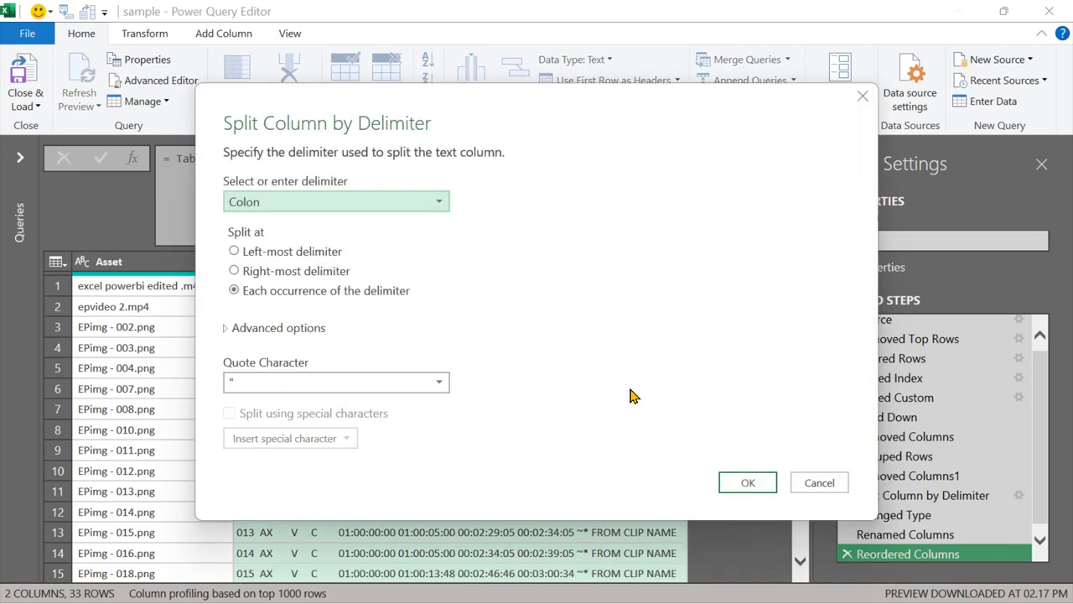
click(273, 206)
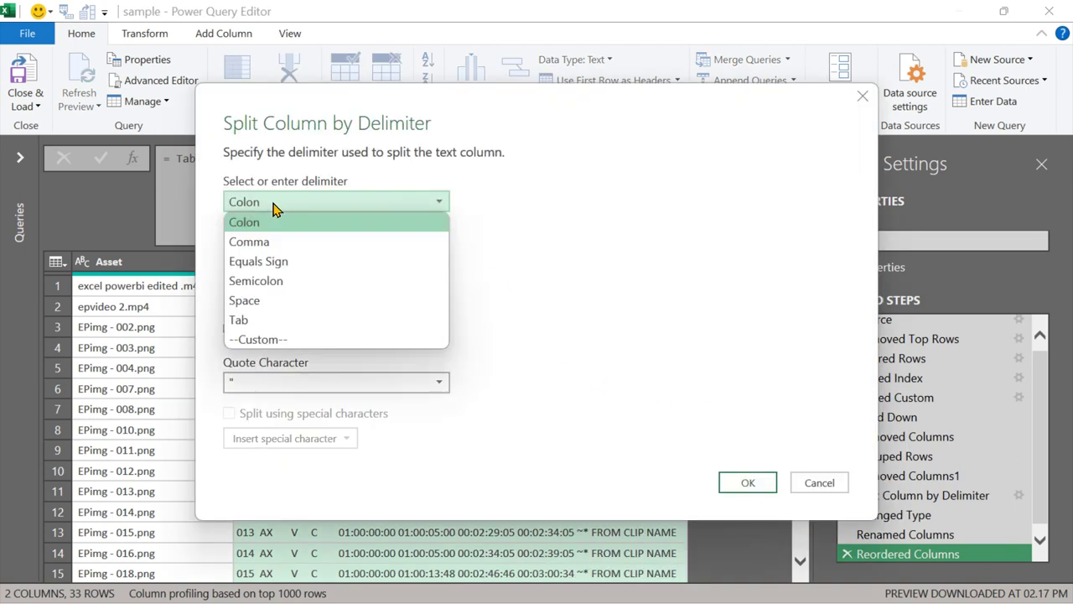
click(256, 300)
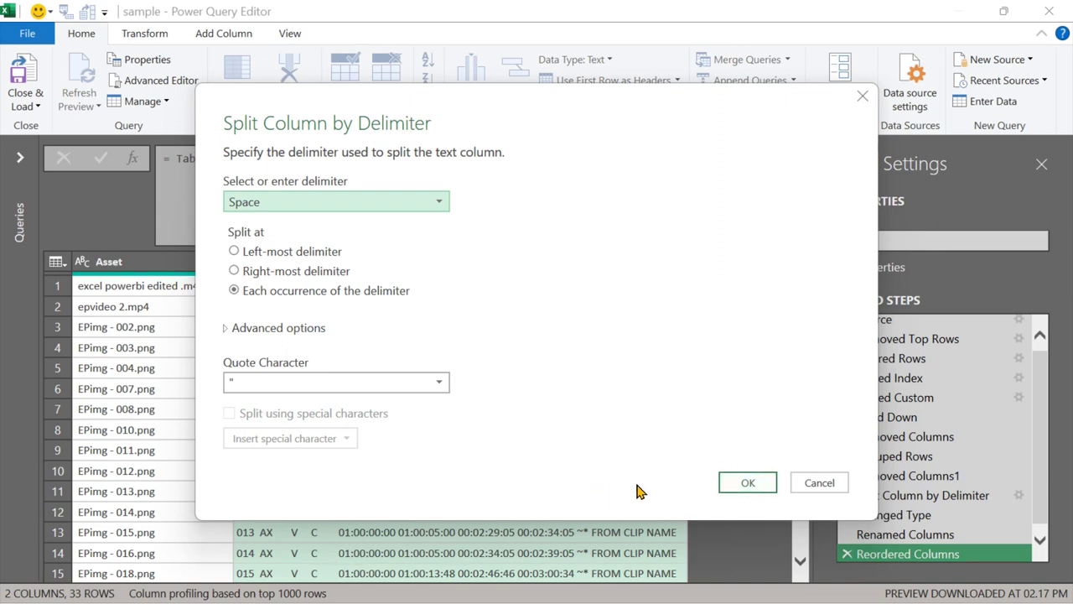
Apply the space split, inspect it, then delete Changed Type1 and Split Column by Delimiter1 steps.
click(747, 485)
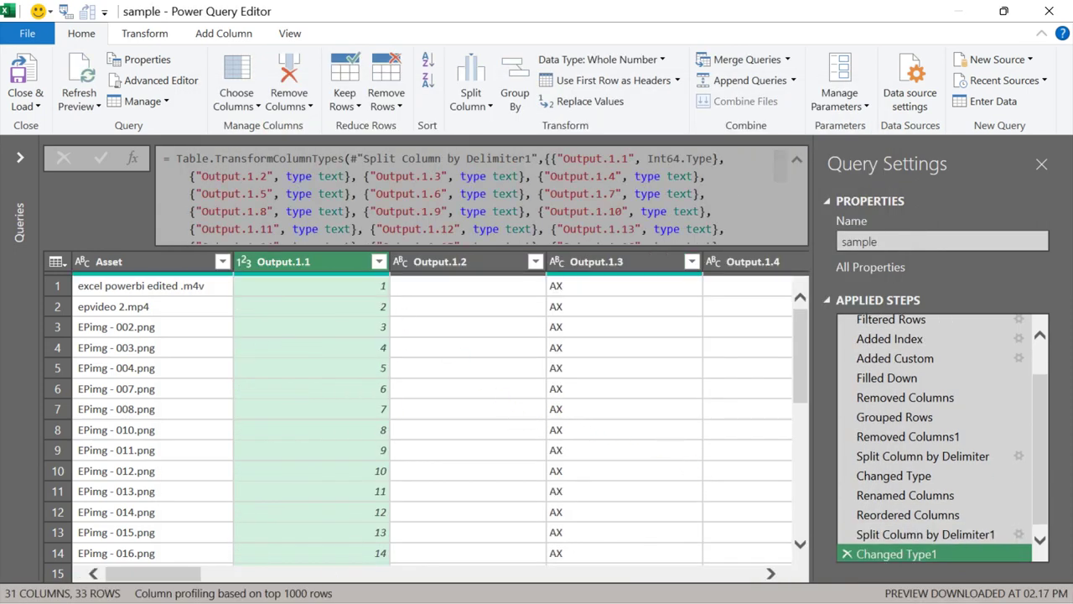
drag(183, 573, 124, 600)
click(491, 269)
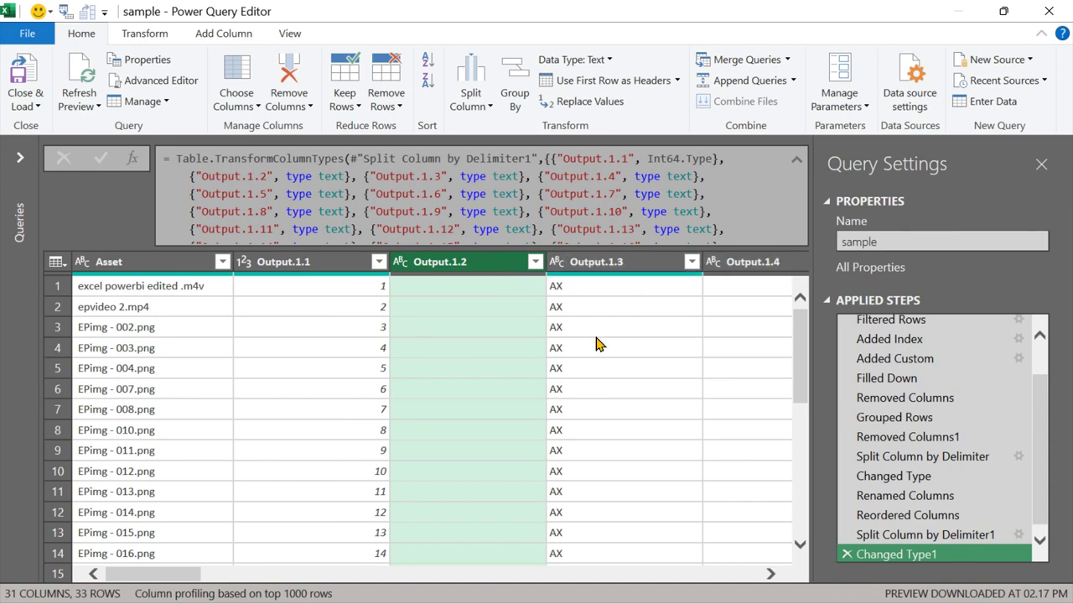
click(847, 554)
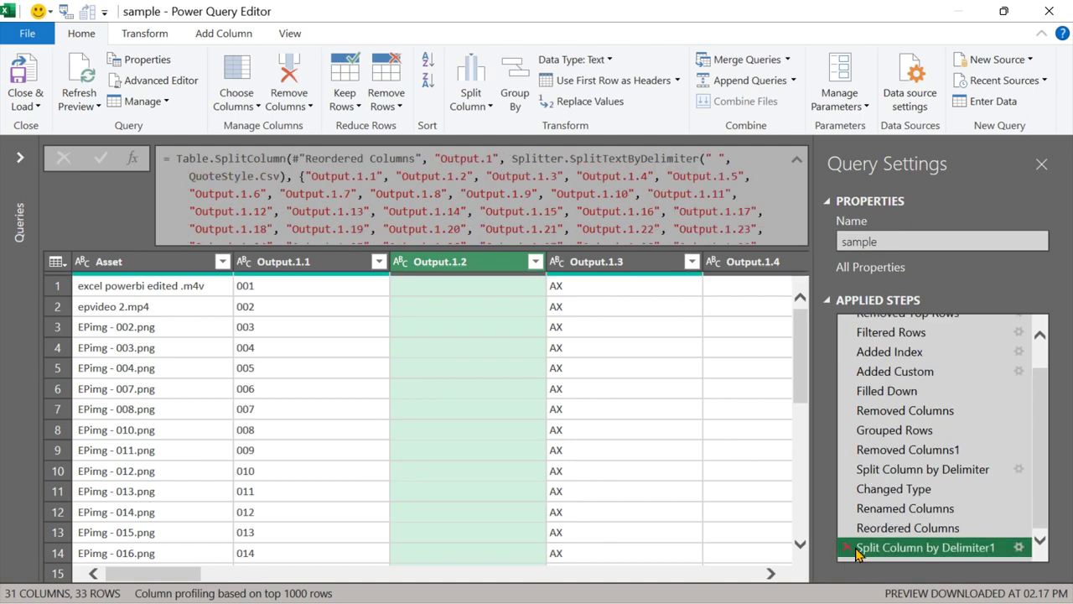
click(847, 547)
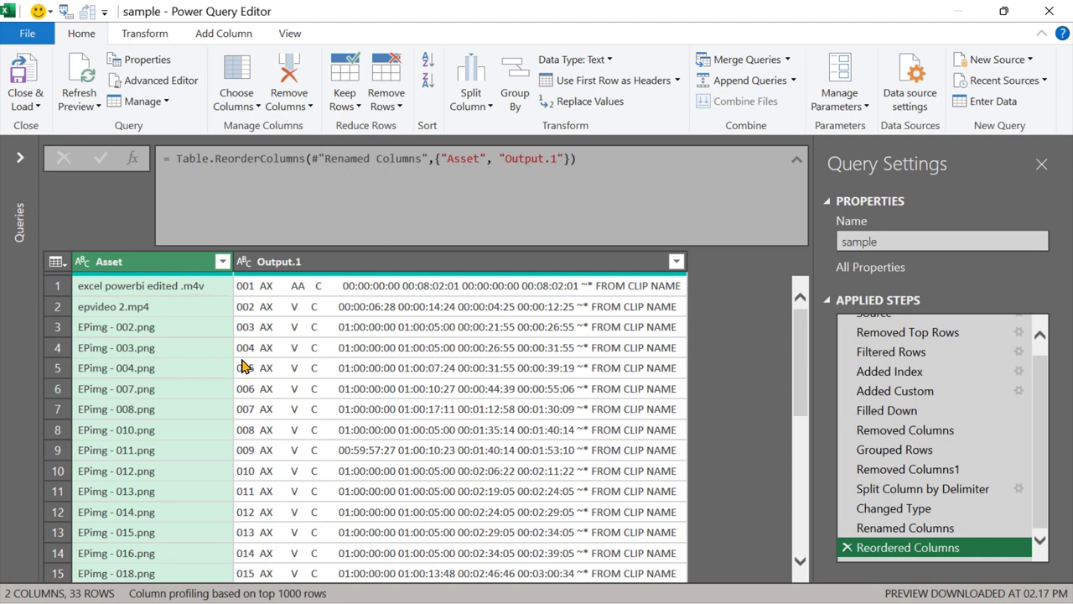
Start a Column From Examples based on the Output.1 column.
click(585, 267)
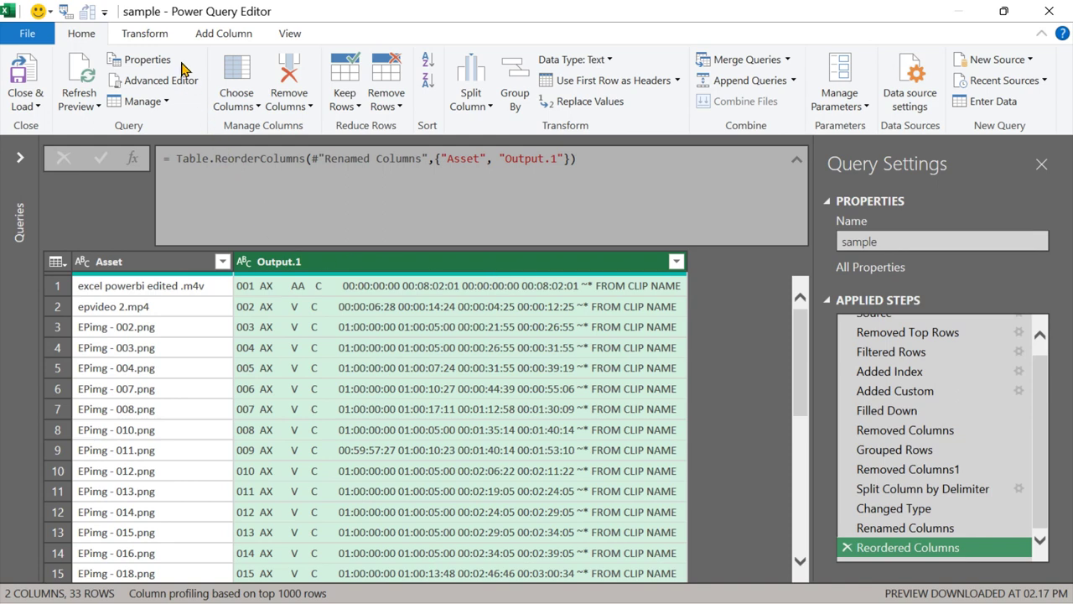
click(201, 38)
click(40, 105)
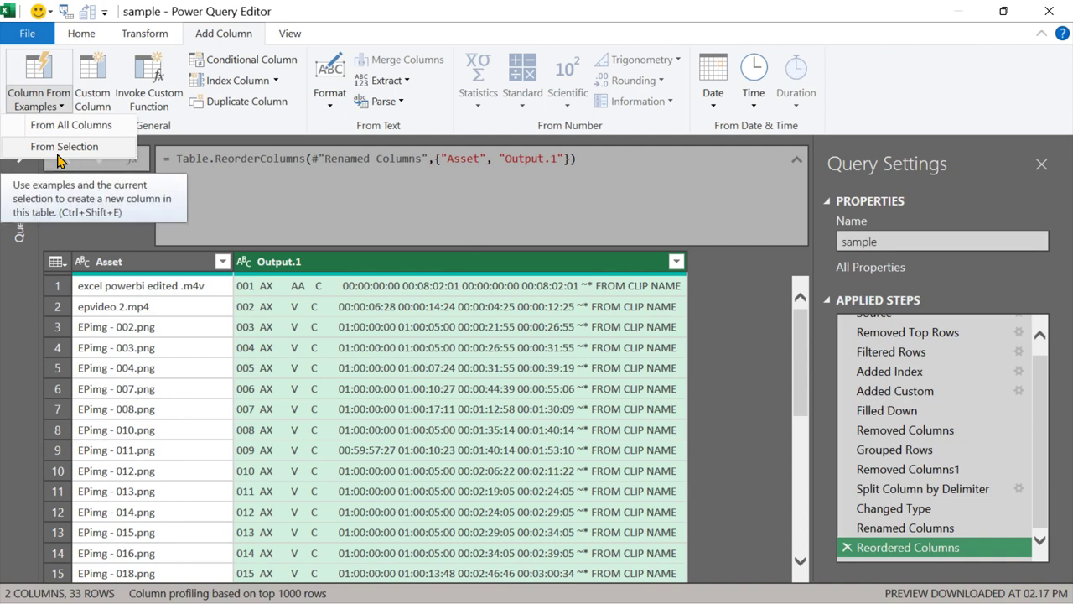
click(59, 156)
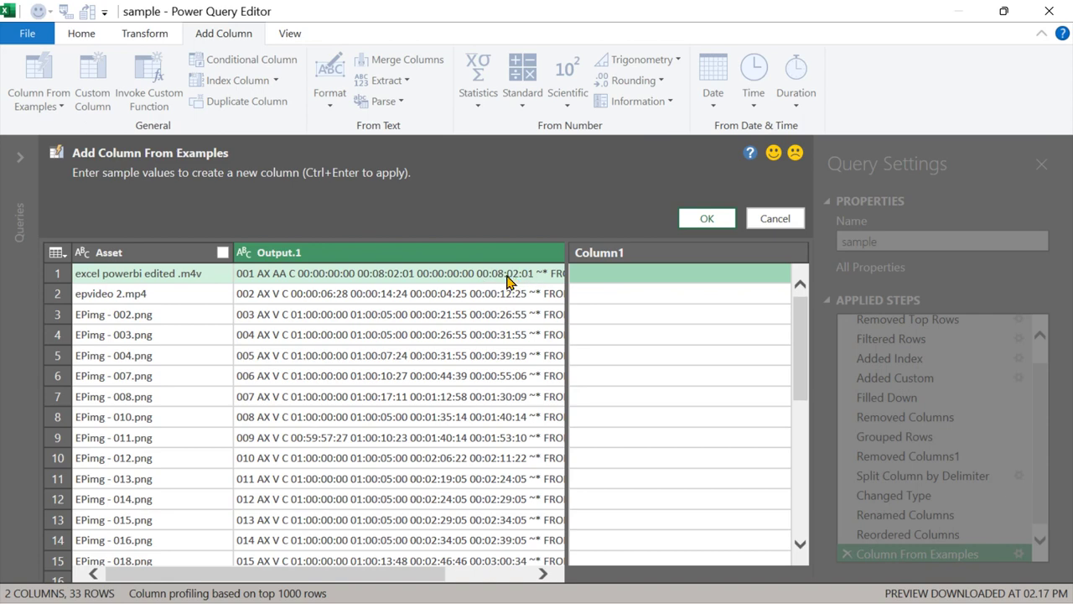
Enter 00:08:02:01 from row 1 as the example and accept the extracted timecode column.
click(485, 280)
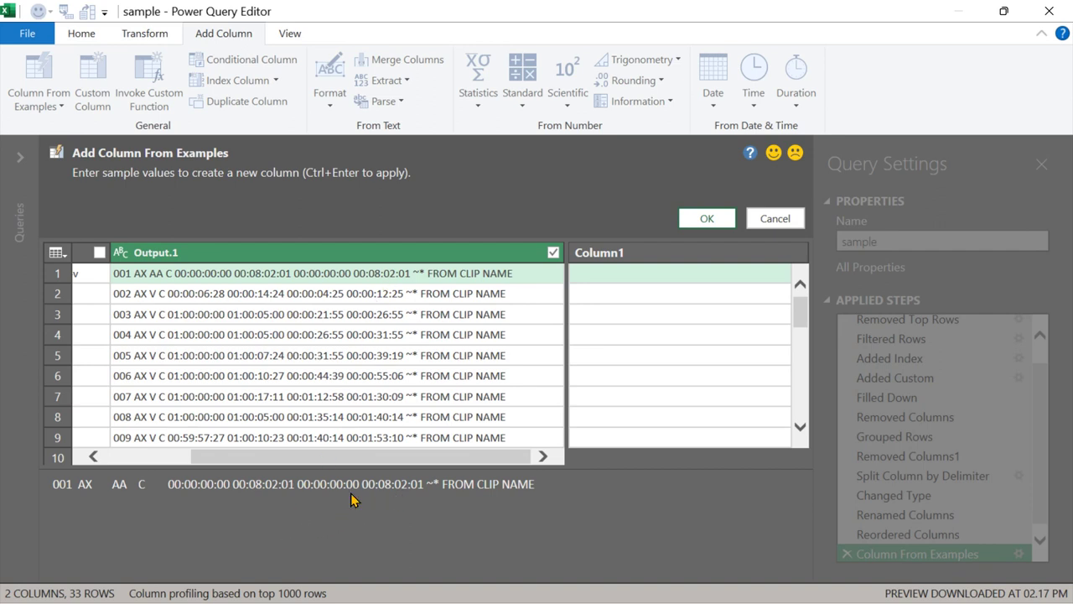
drag(361, 485, 419, 489)
key(ctrl+c)
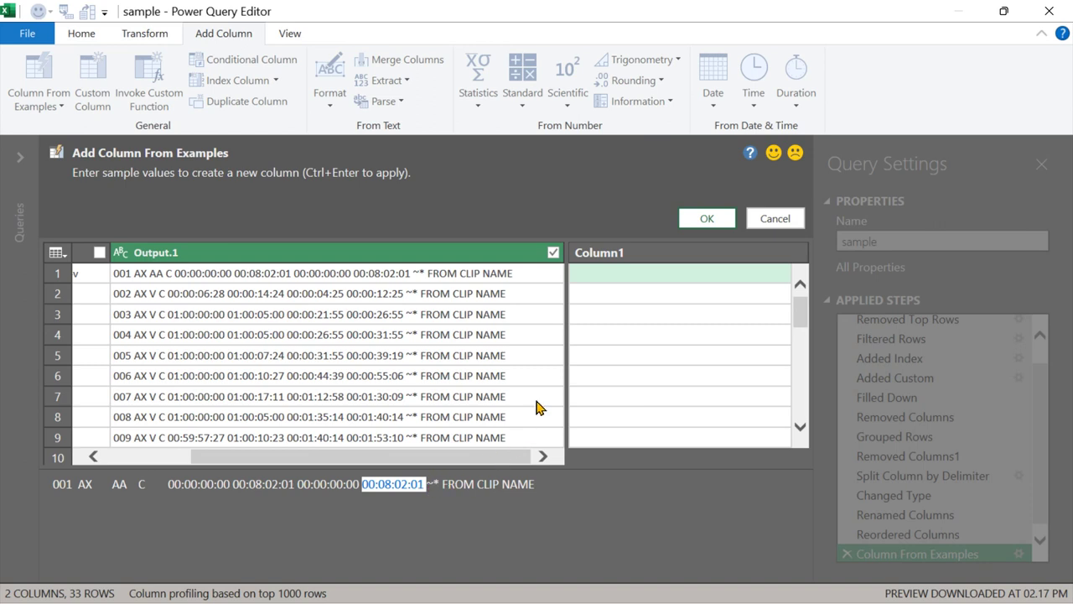
click(613, 280)
key(ctrl+v)
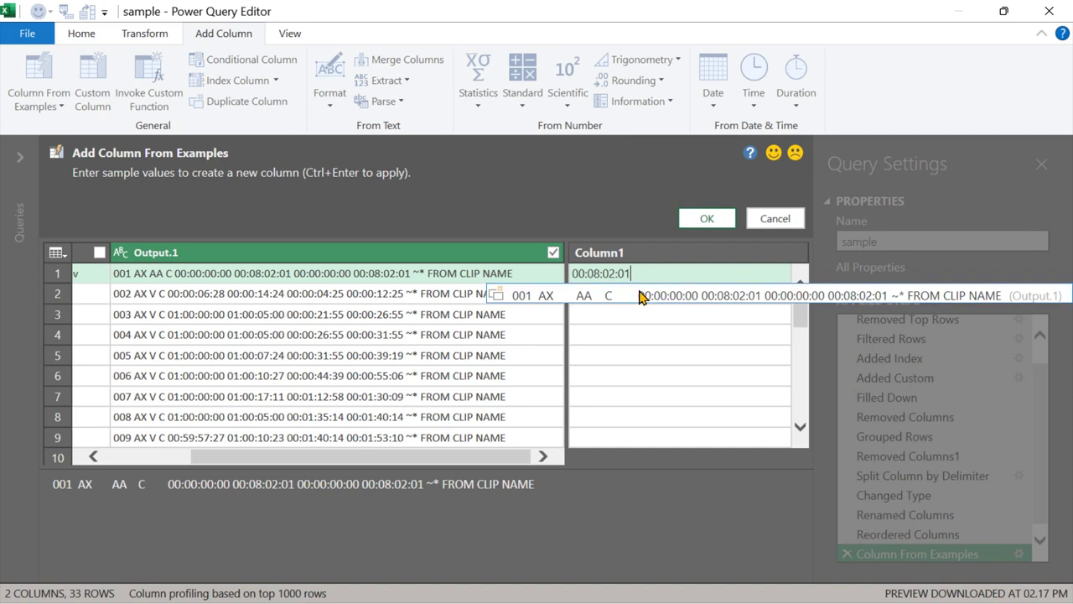
key(Return)
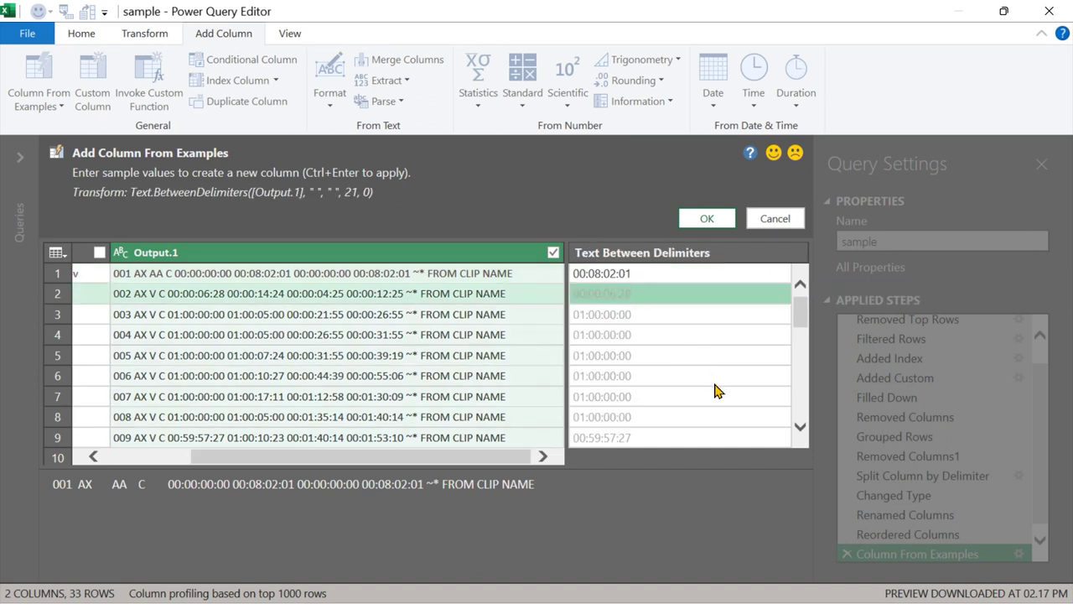
click(711, 219)
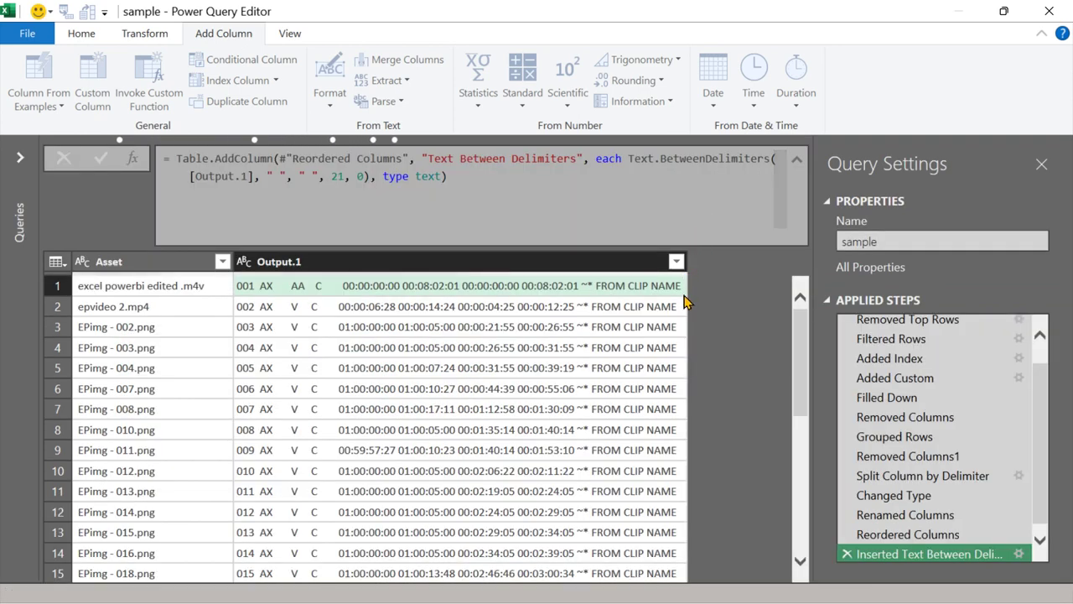
Rename the Text Between Delimiters column to End timecode and move it before Output.1.
double_click(707, 265)
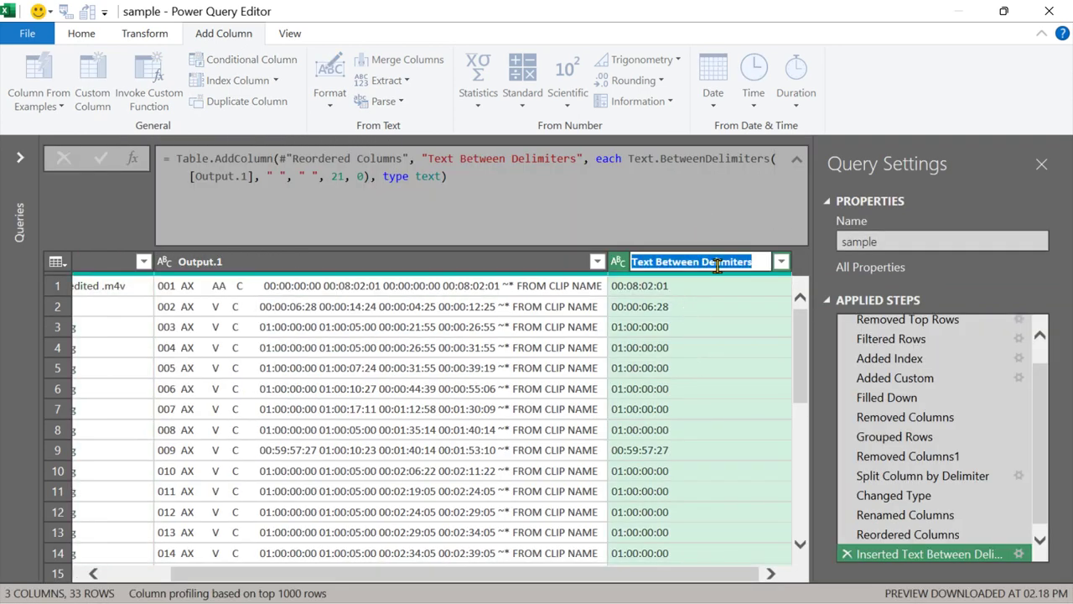
text(End t)
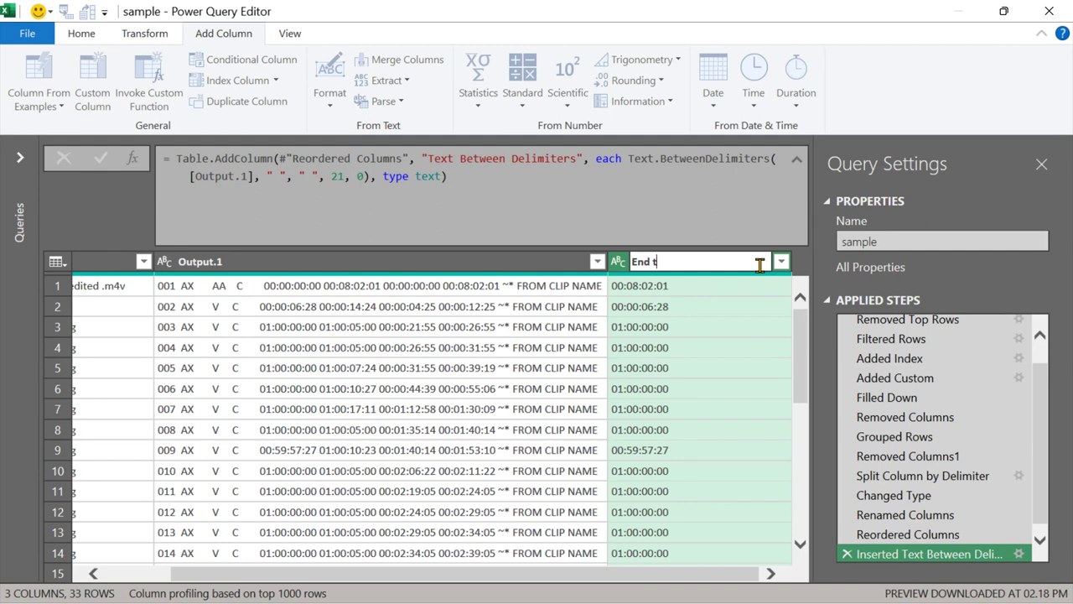
text(imecode)
key(Return)
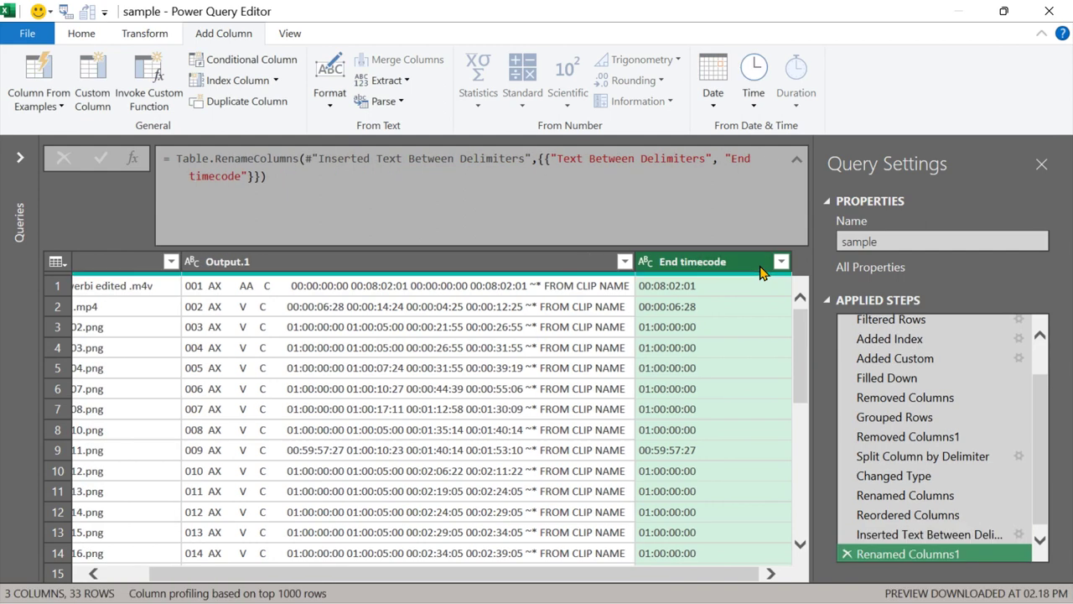
drag(733, 263, 291, 266)
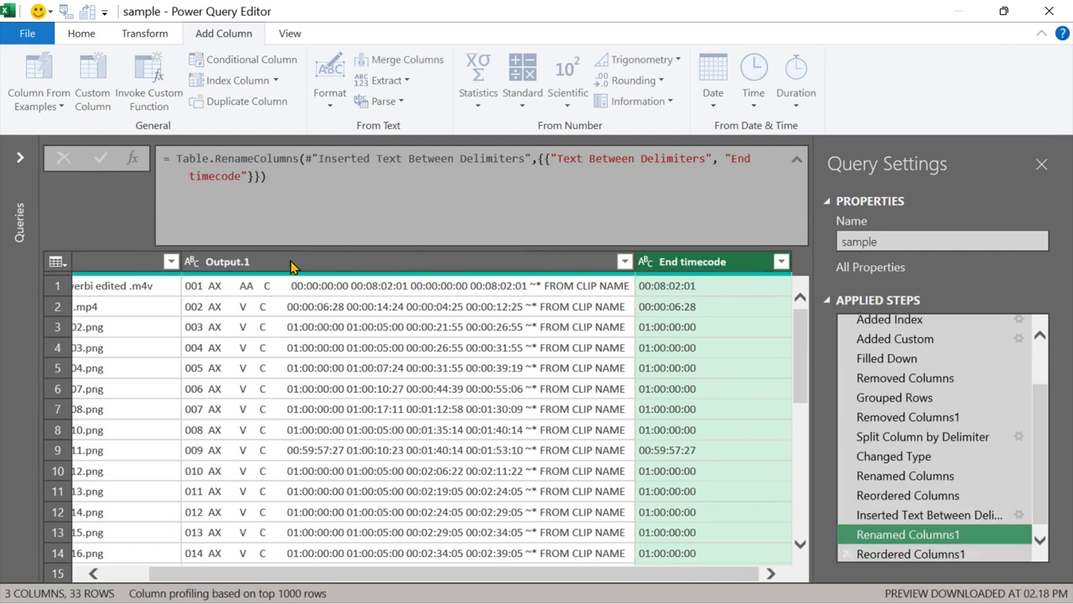
click(577, 268)
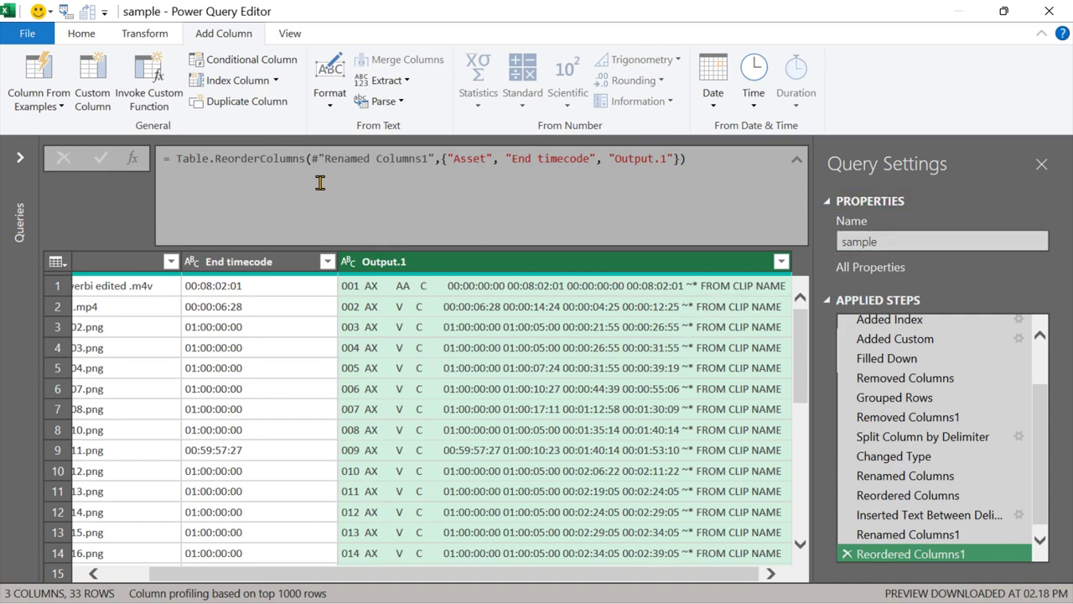
Add a column from examples of Output.1 using the example timecode 00:08:02:01.
click(59, 104)
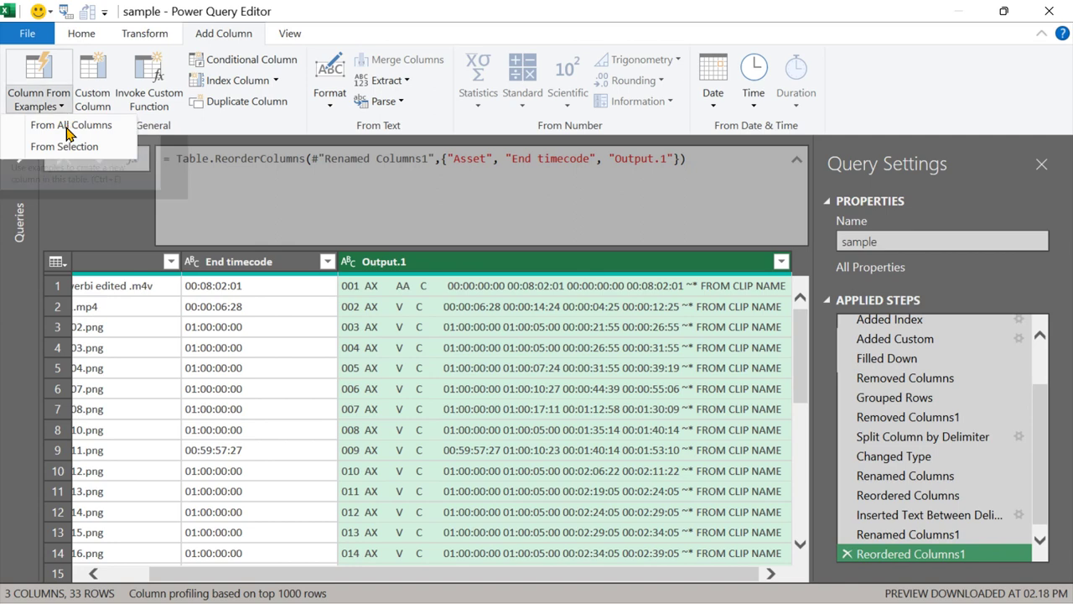
click(67, 142)
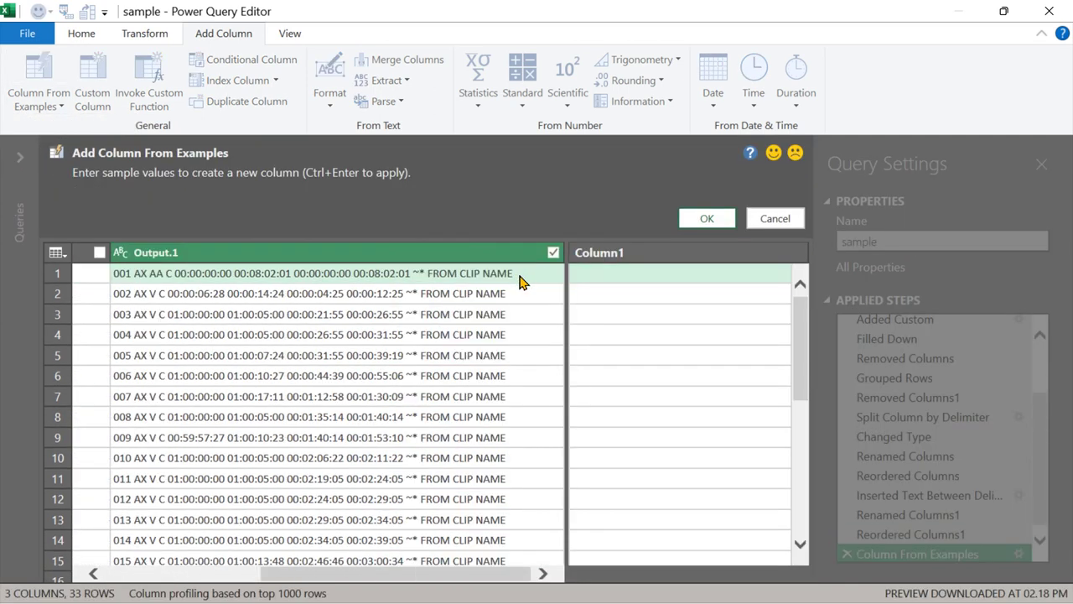
click(520, 277)
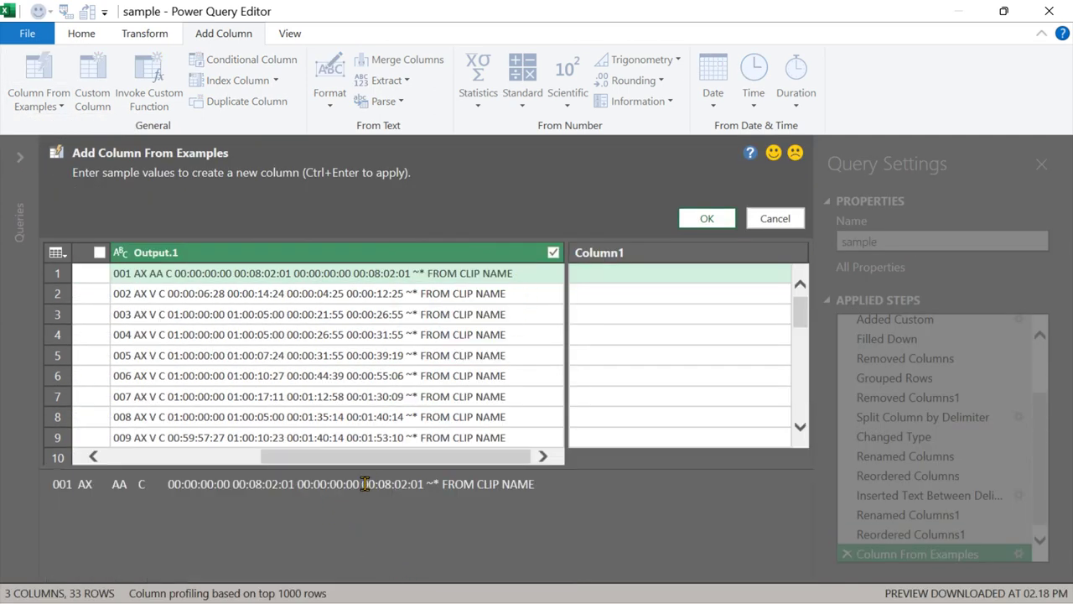
drag(362, 485, 413, 485)
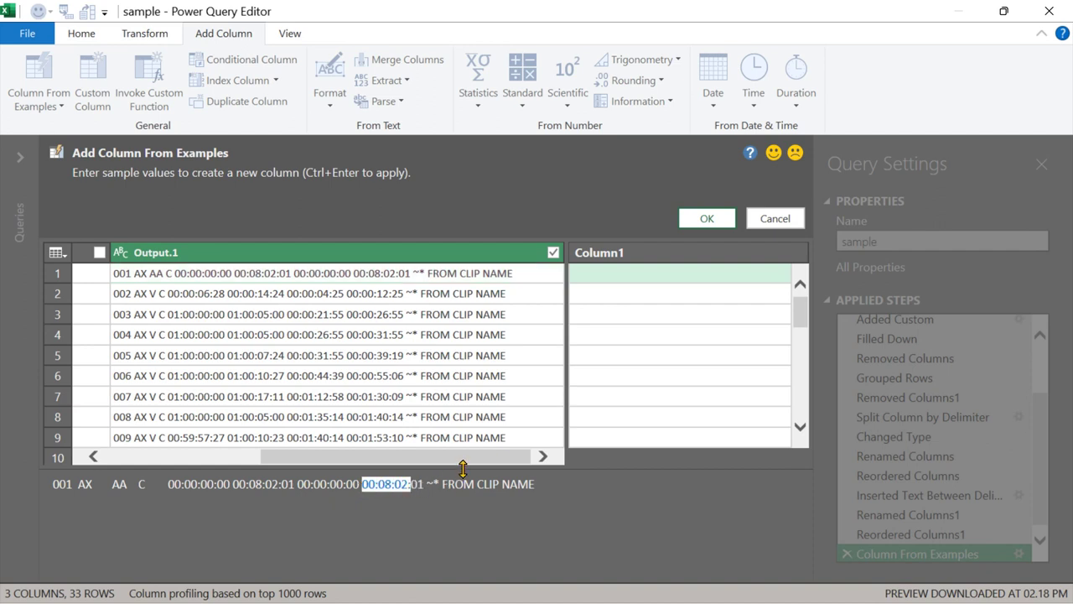
click(616, 278)
text(00:08:02:)
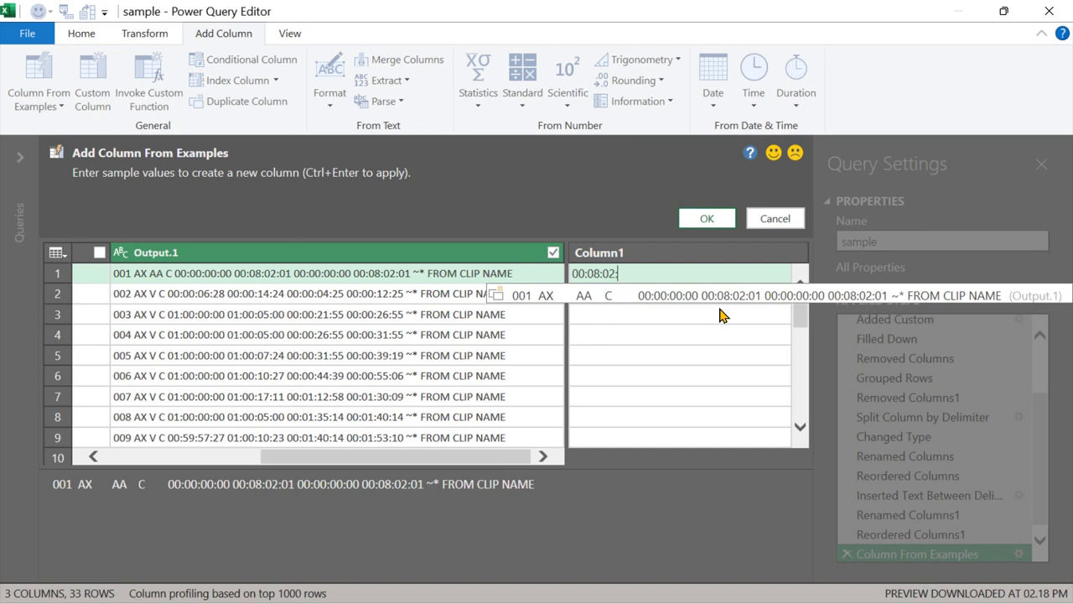
text(01)
key(Return)
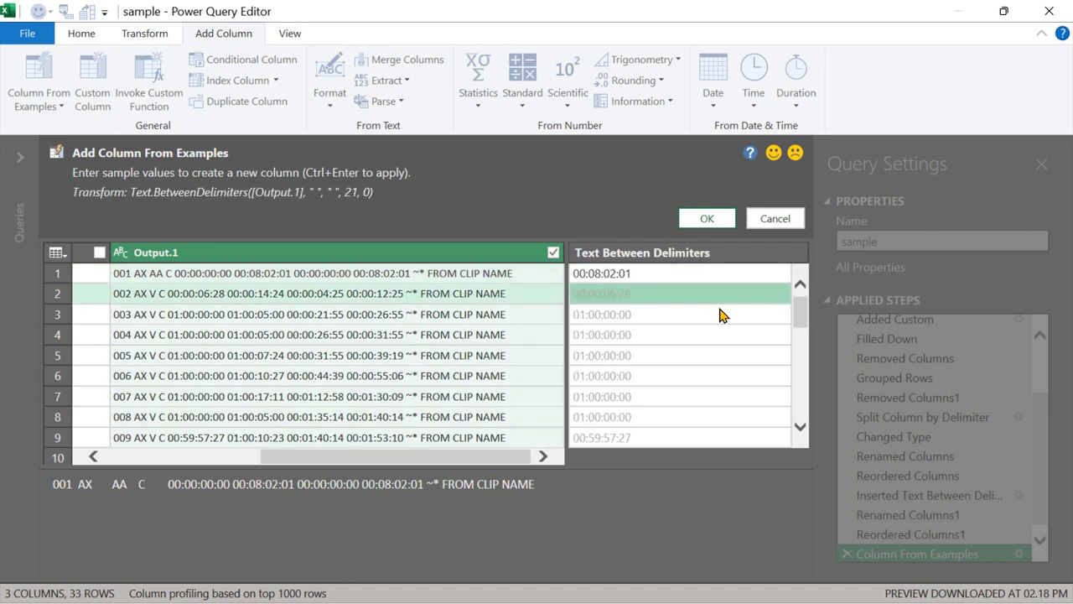
click(707, 218)
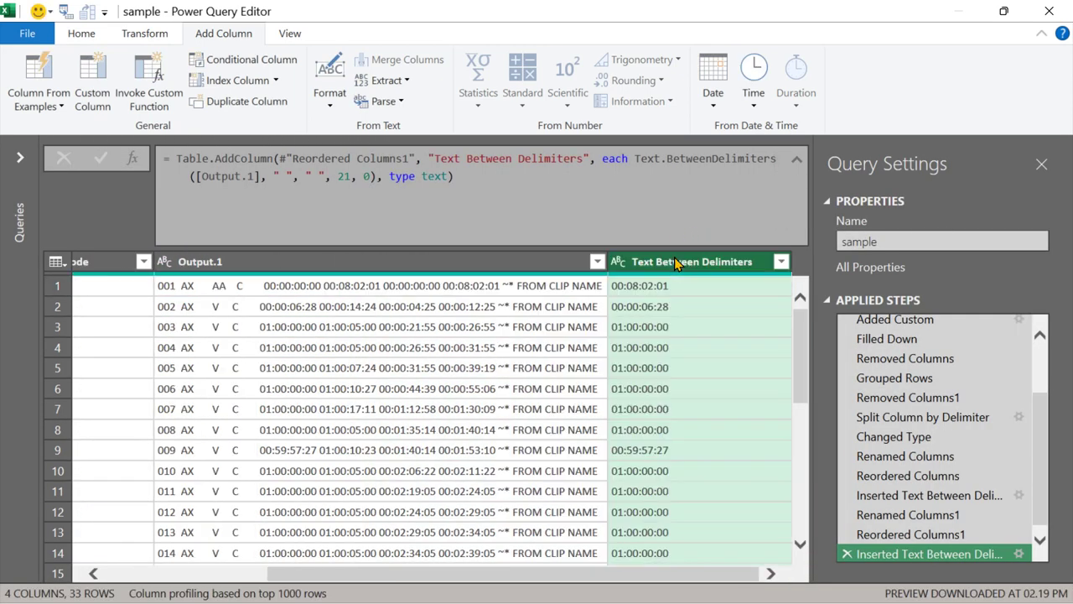
Rename the new extracted column to Start Timecode after dismissing the duplicate-name warning.
double_click(676, 263)
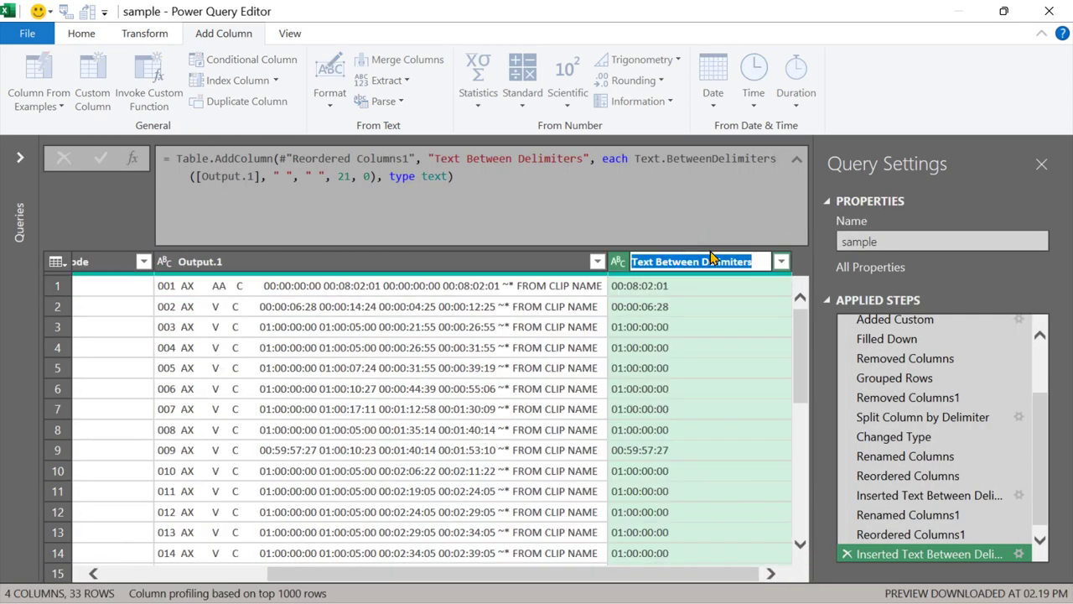
text(End )
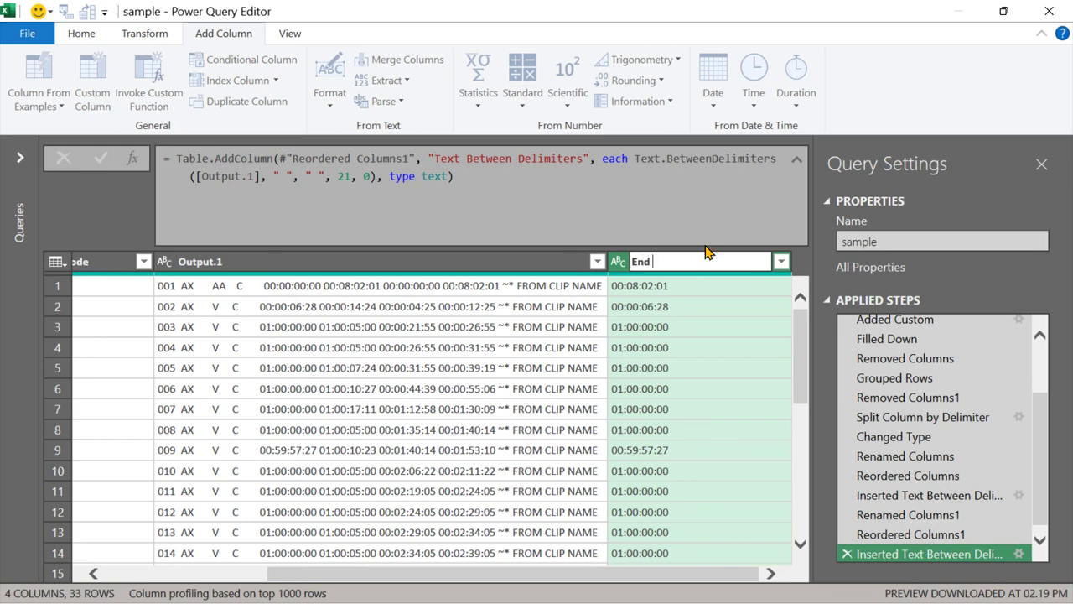
text(timecode)
key(Return)
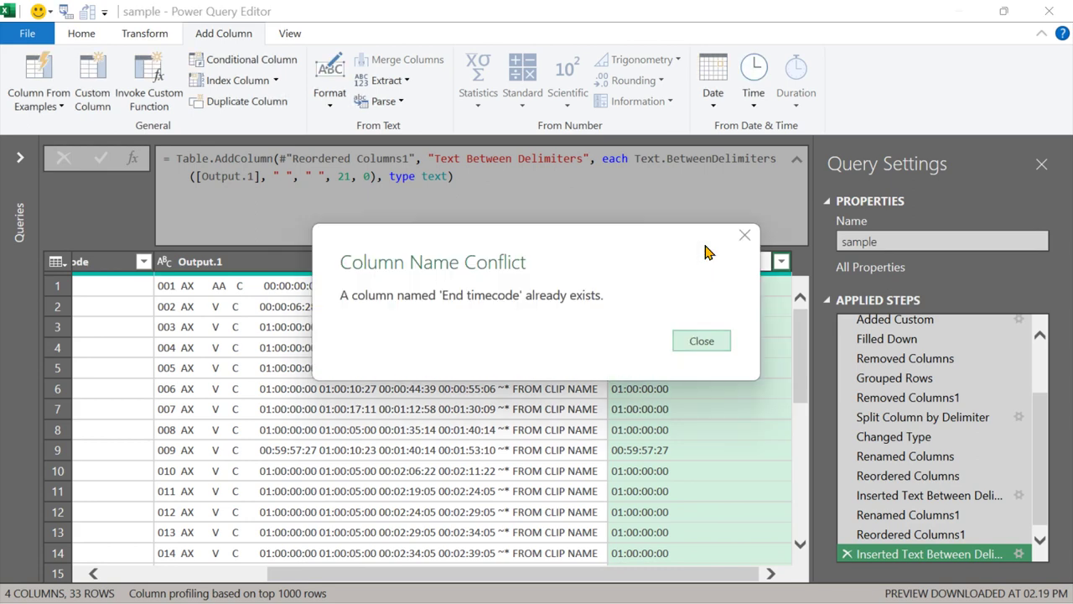
click(689, 340)
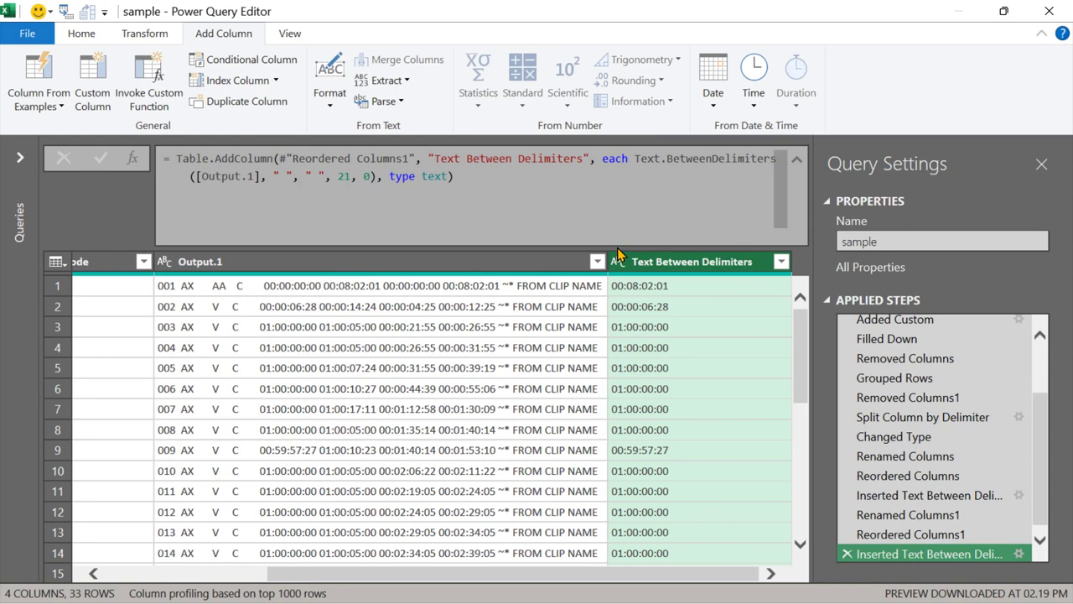
double_click(671, 262)
text(Start)
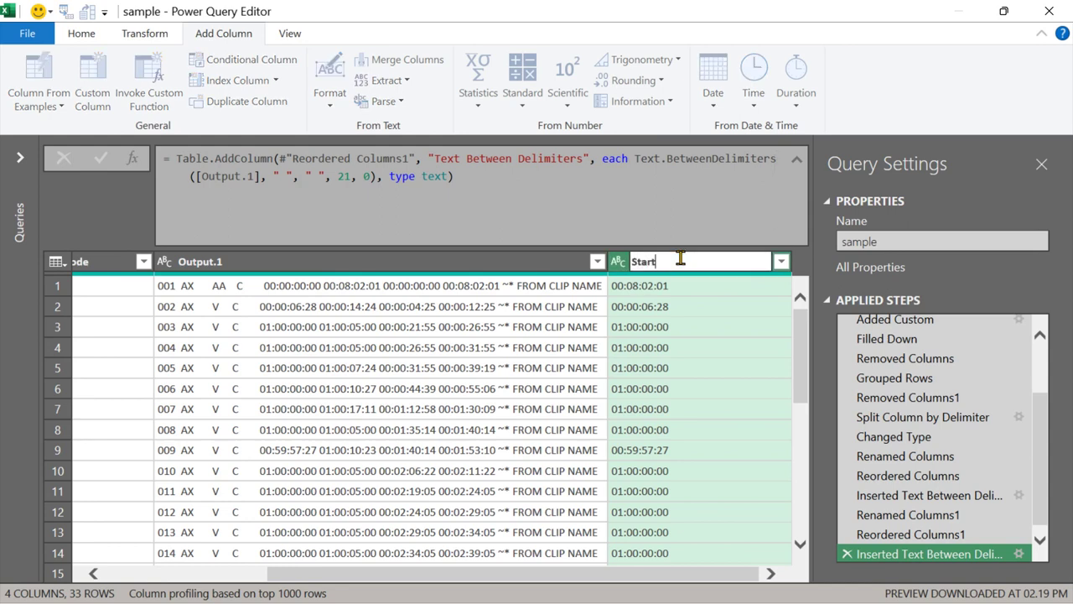
text( Timecode)
key(Return)
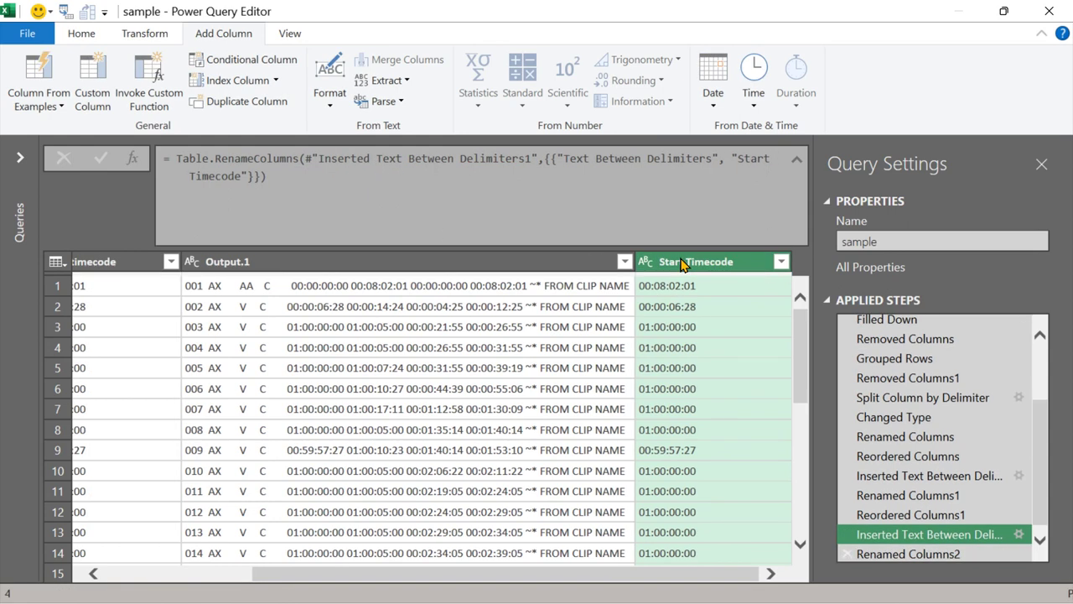
right_click(475, 262)
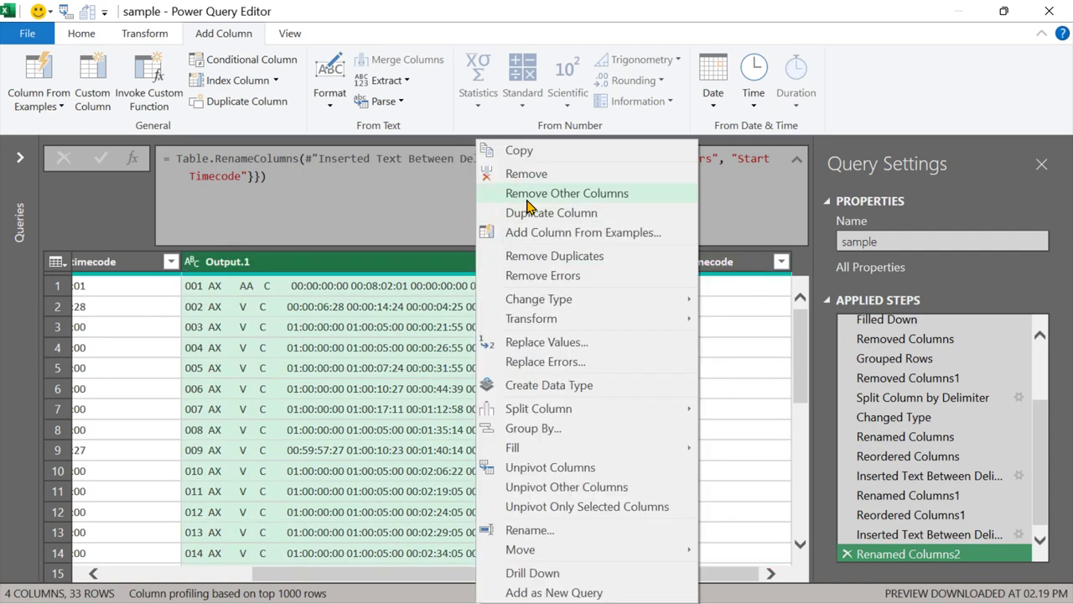
Remove the Output.1 column and Close & Load the query into the workbook.
click(546, 178)
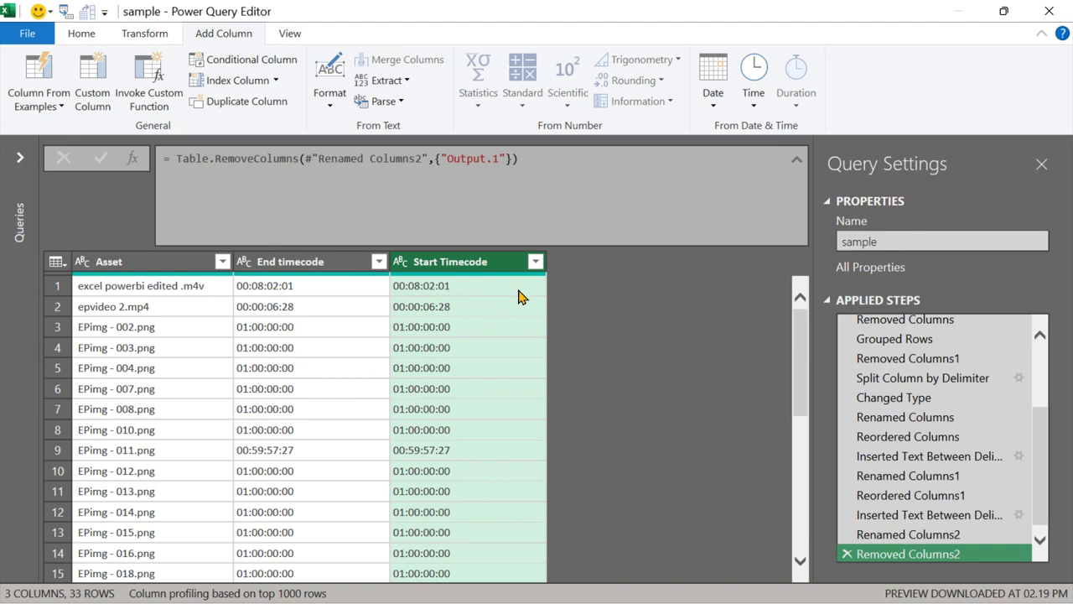
click(80, 35)
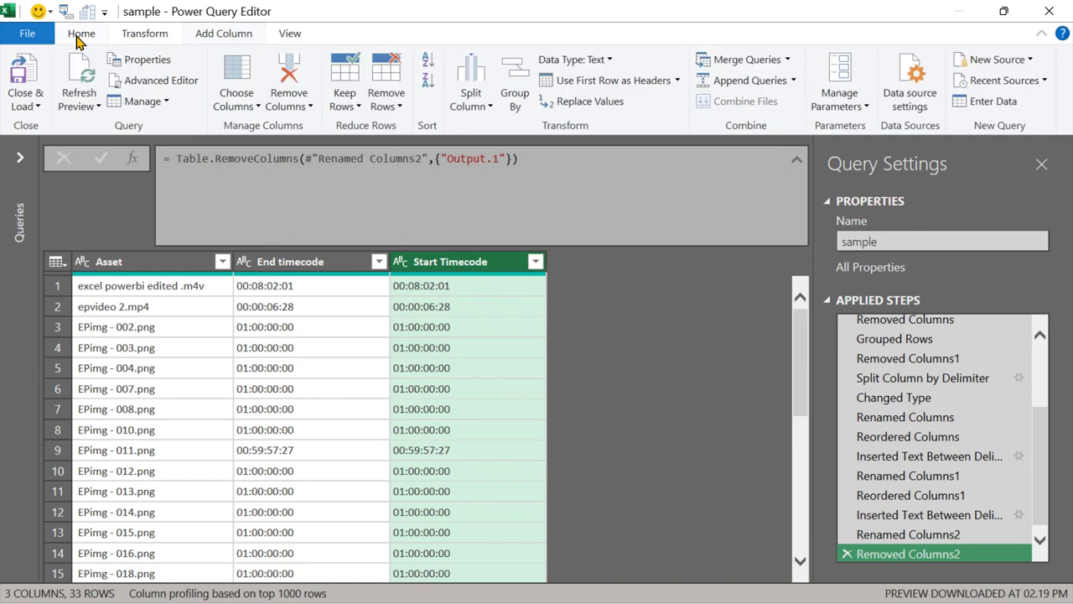
click(20, 109)
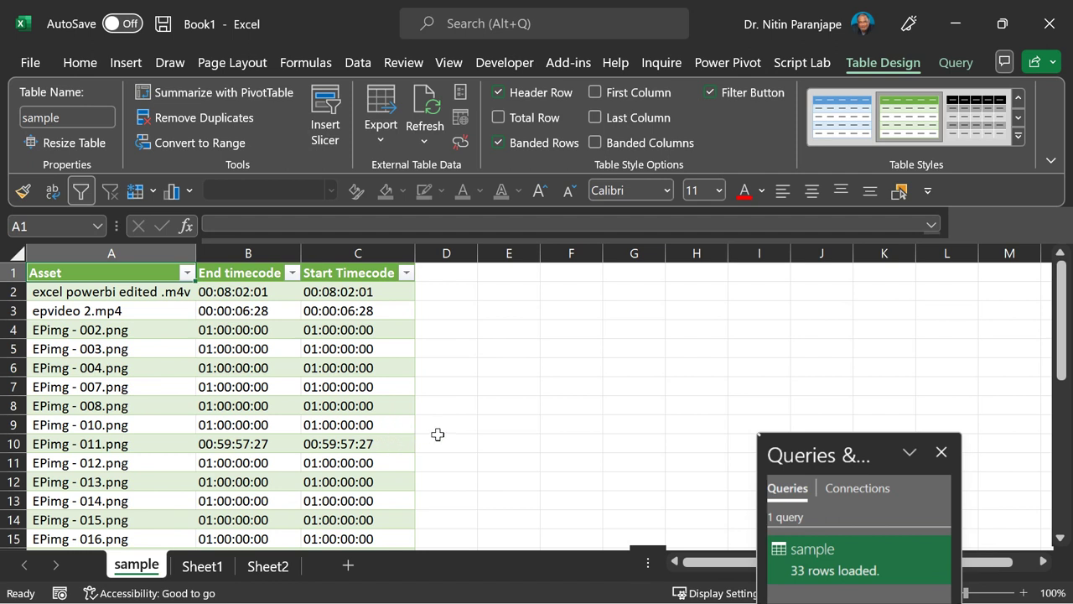
Close the Queries & Connections pane once the sample table has loaded.
click(941, 453)
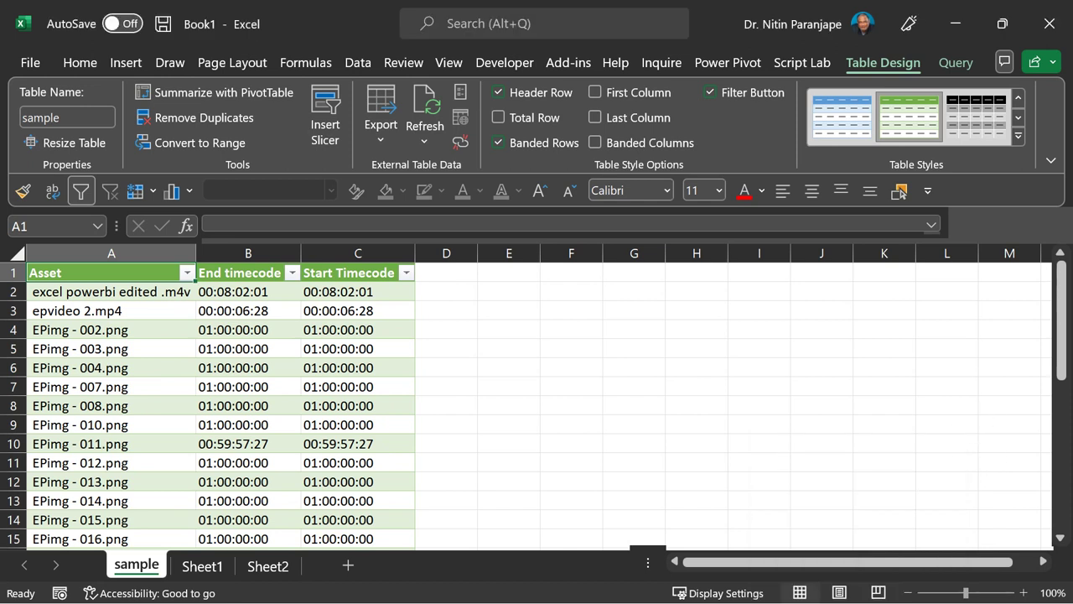